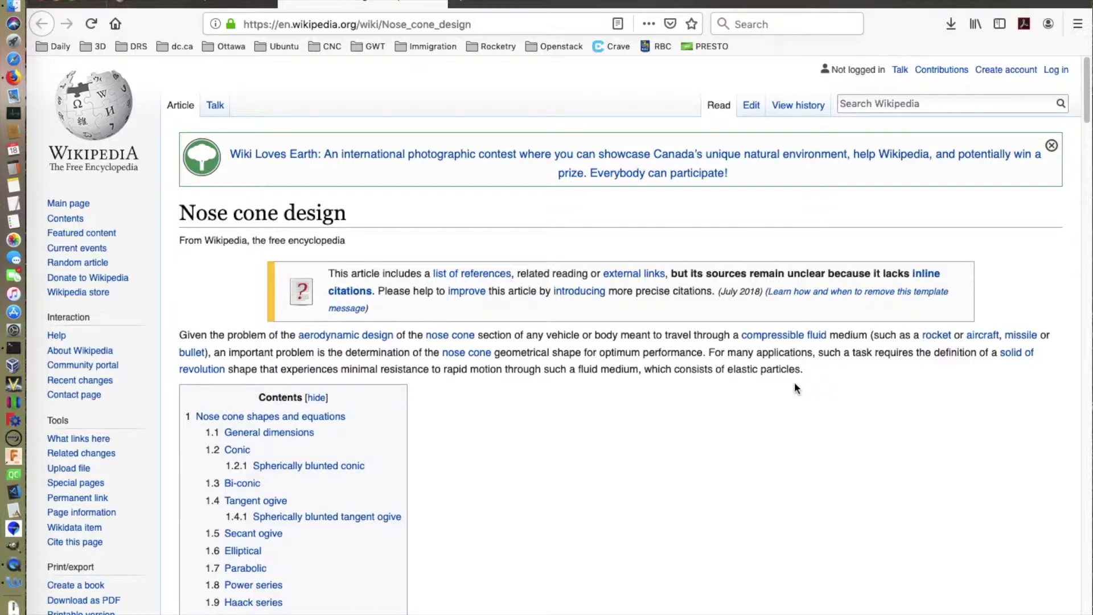
Scroll the Wikipedia Nose cone design article to its Conic shape equations.
scroll(795, 386, down, 10)
Scroll past the Conic, Bi-conic and ogive sections to the Elliptical and Haack series equations.
scroll(794, 381, down, 1)
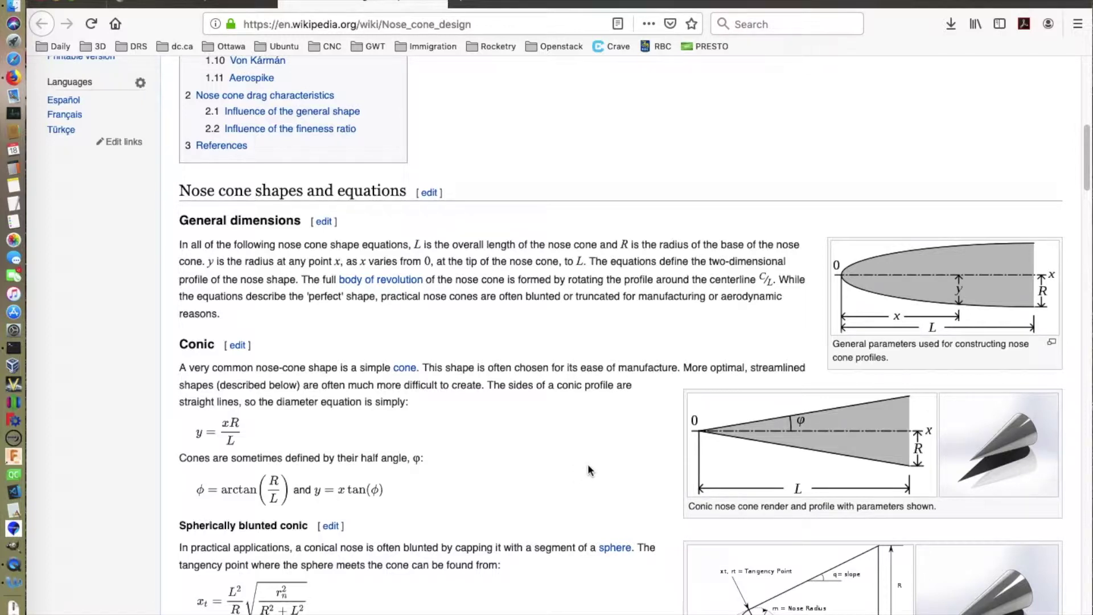
scroll(588, 470, down, 7)
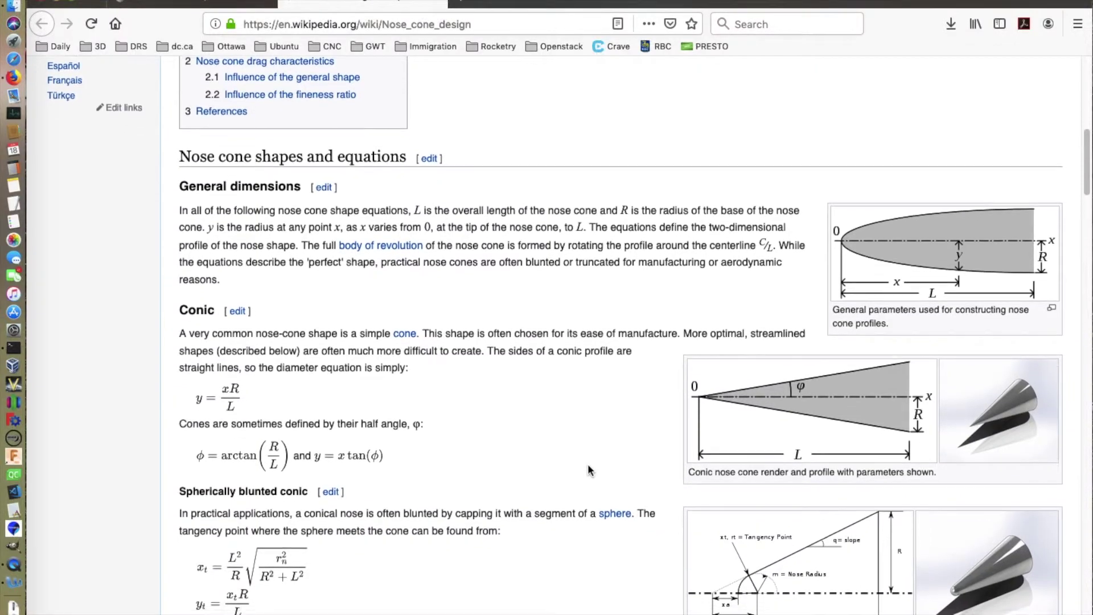
scroll(588, 465, down, 9)
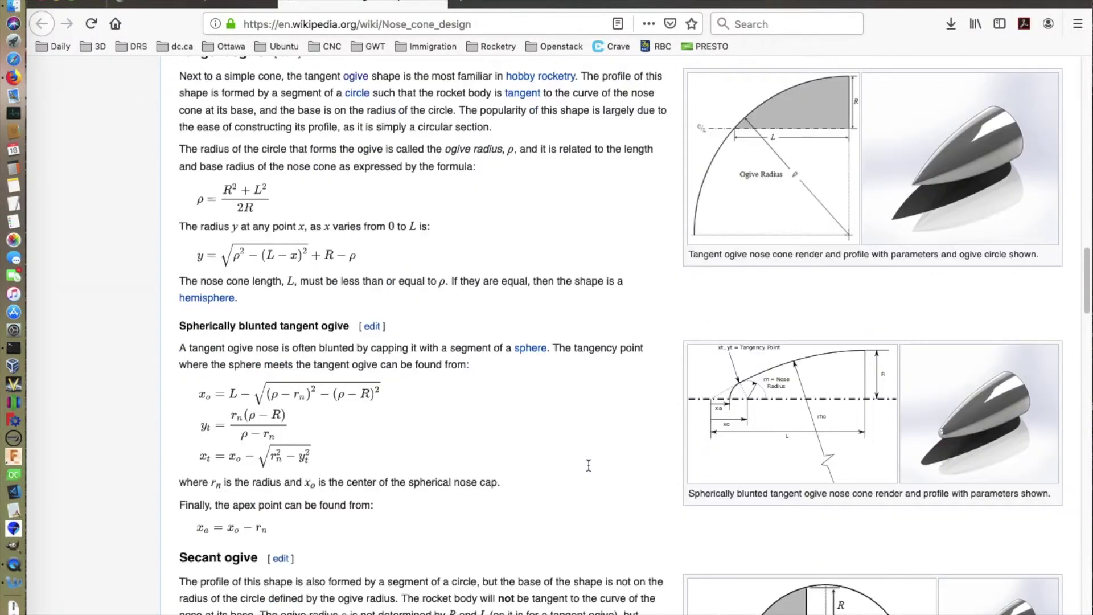
scroll(589, 469, up, 5)
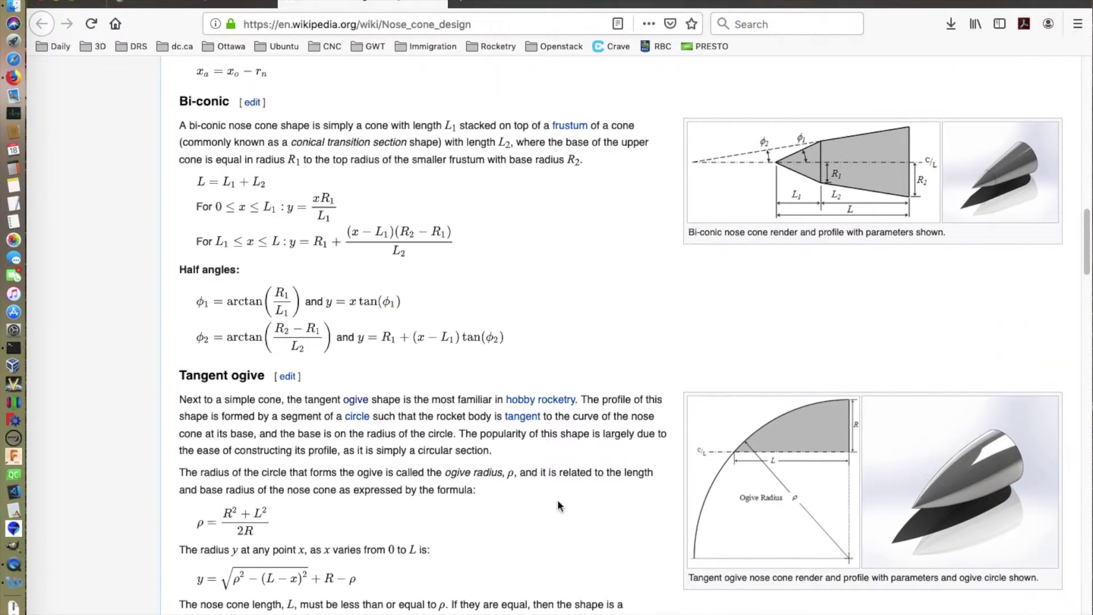
scroll(548, 520, down, 14)
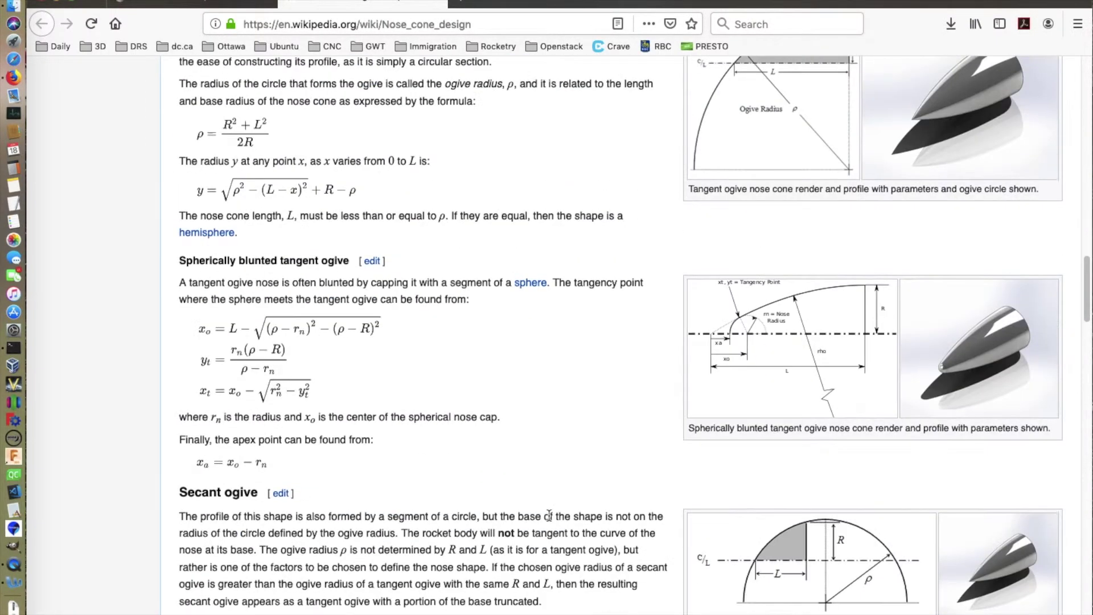
scroll(550, 518, down, 5)
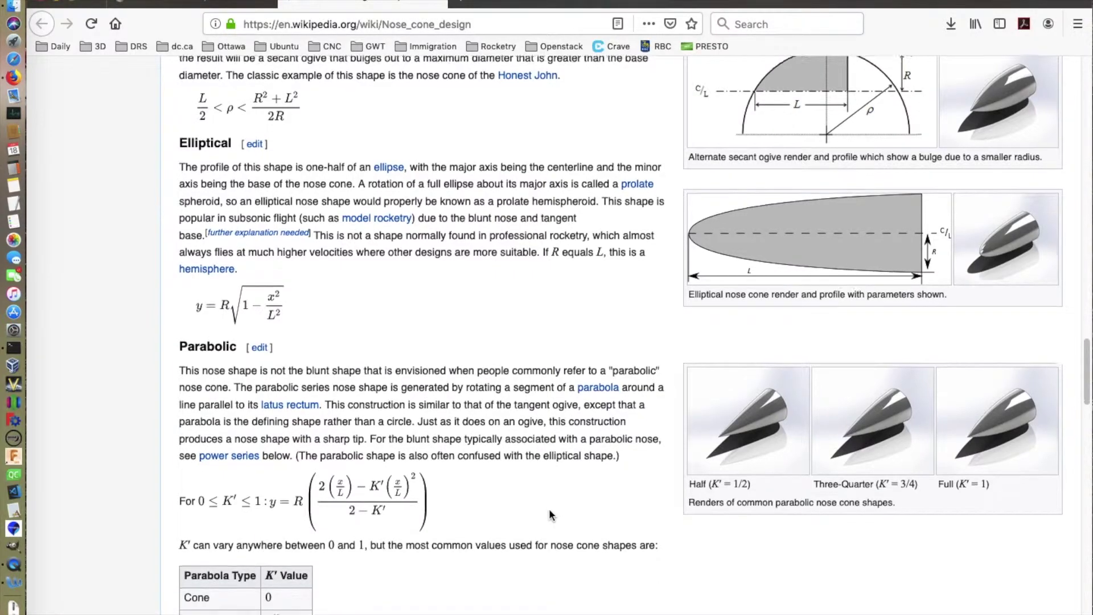
scroll(548, 514, down, 14)
Read down to the Haack series section, then switch to the davesrocketshop.com tab.
scroll(549, 511, down, 5)
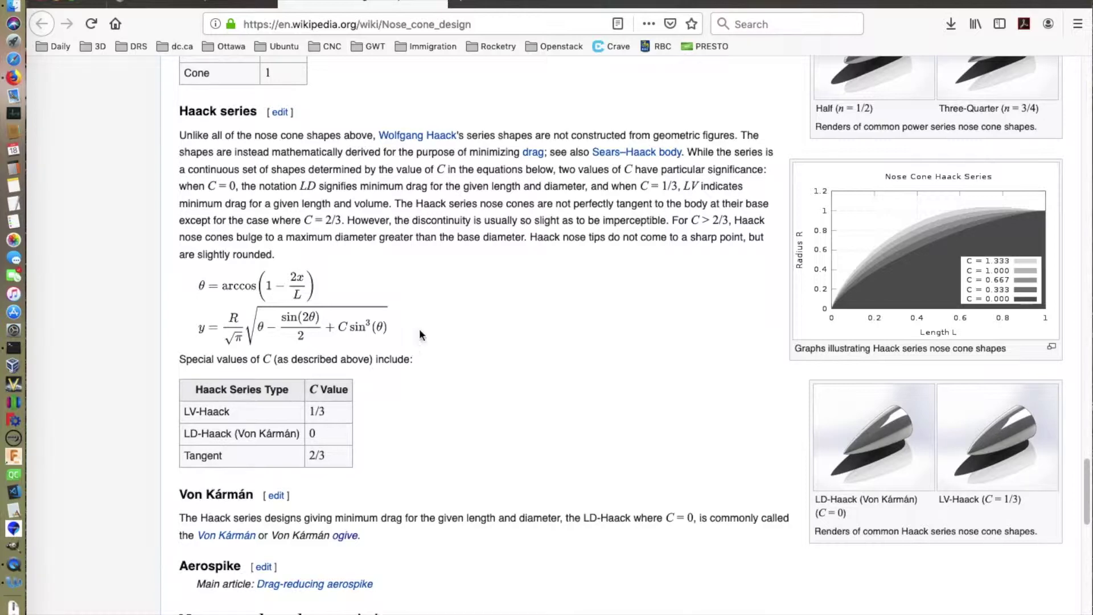
click(228, 4)
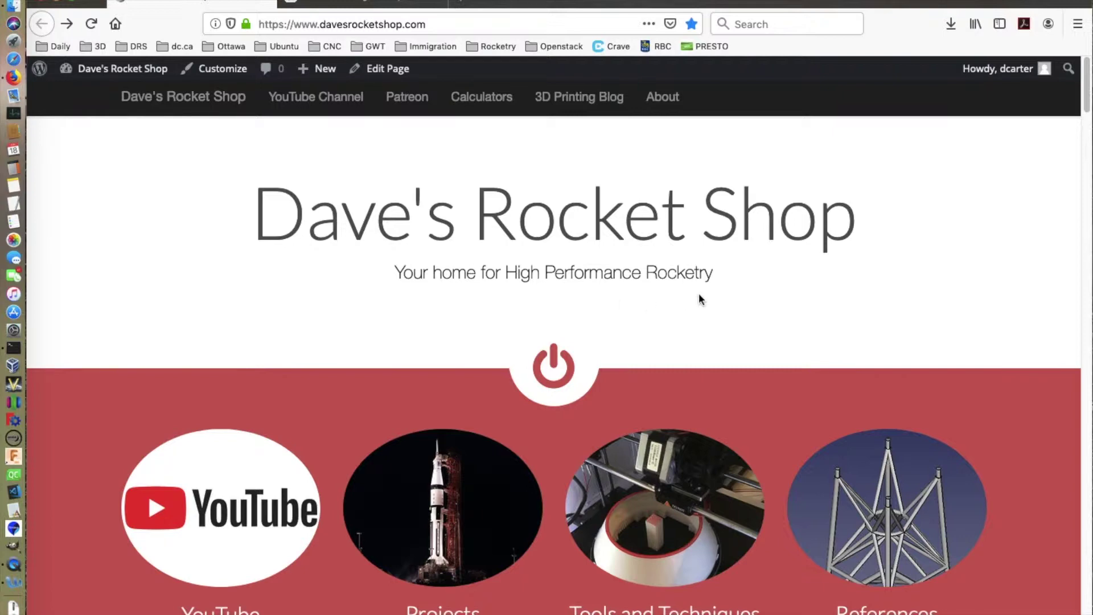
Go to Tools and Techniques and find the 'Fusion 360 Add In for creating Nose Cones' post.
click(713, 492)
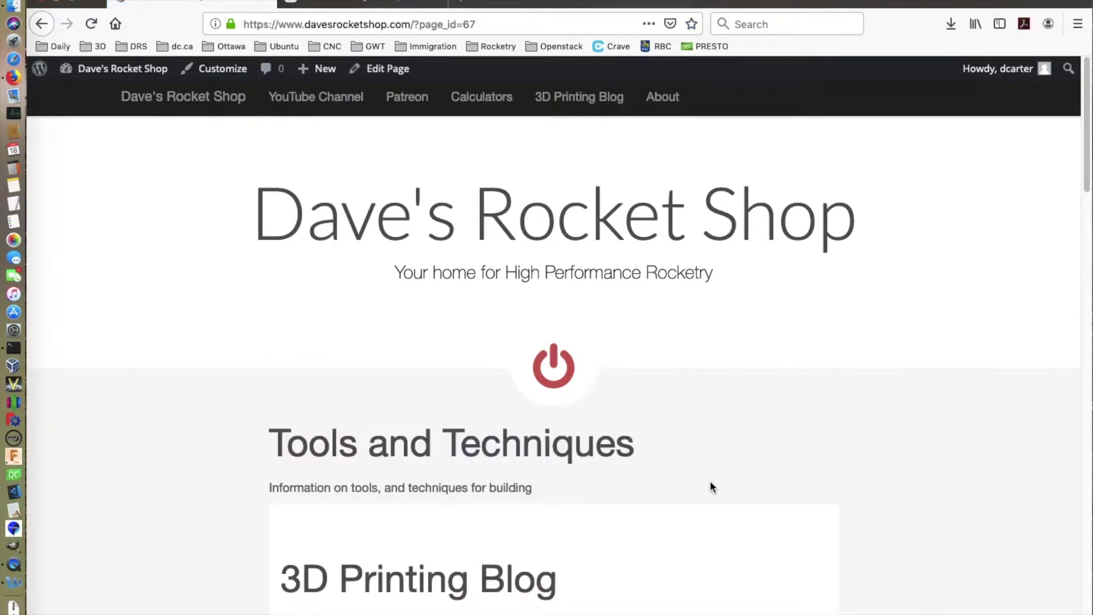
scroll(711, 484, down, 9)
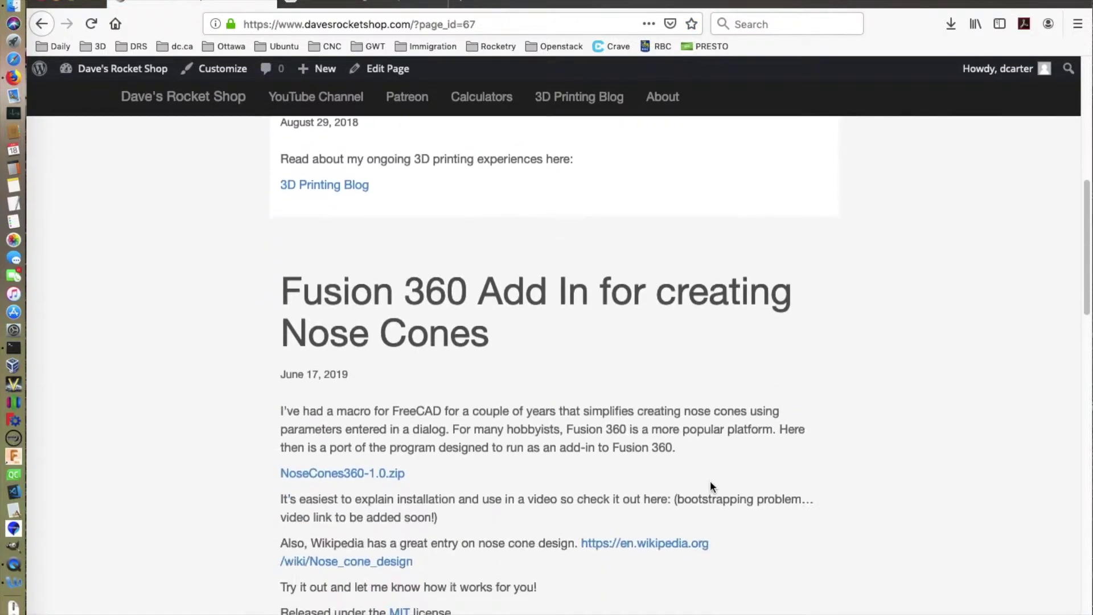
scroll(709, 483, down, 3)
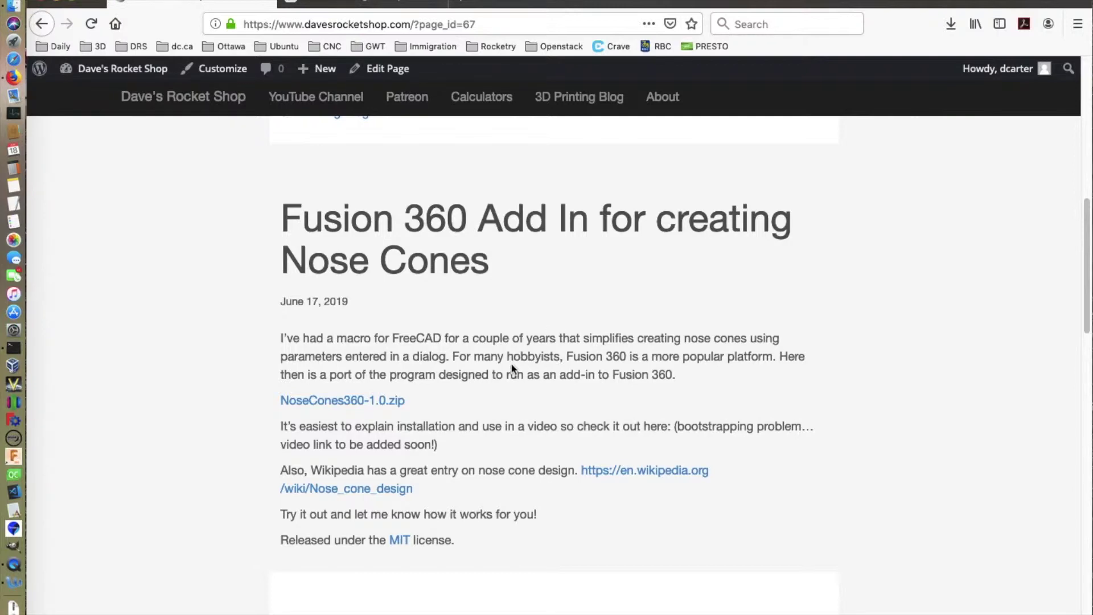
click(386, 401)
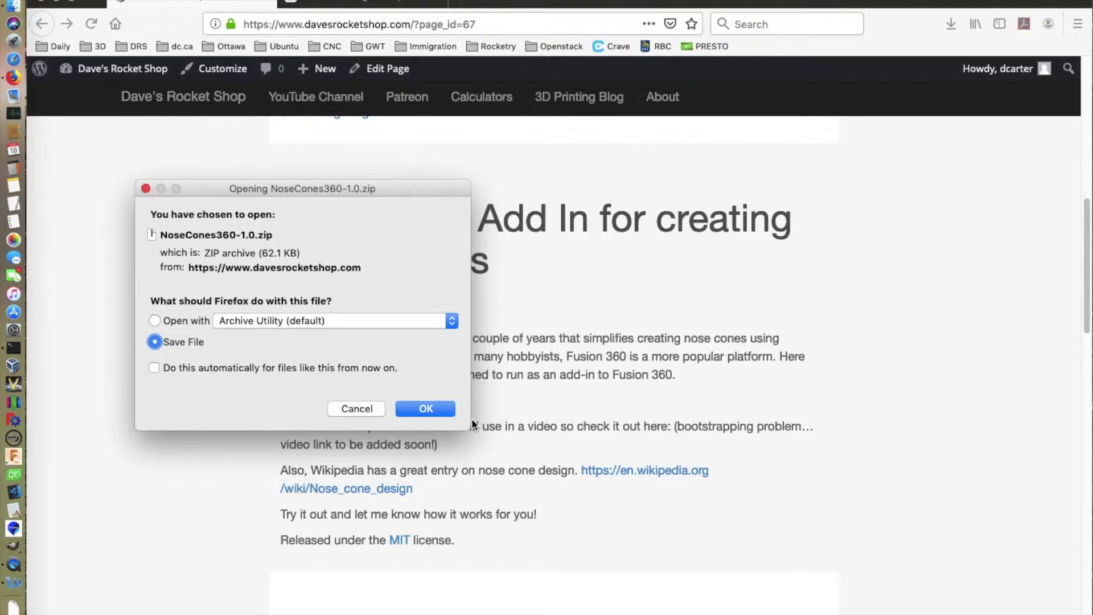
click(345, 409)
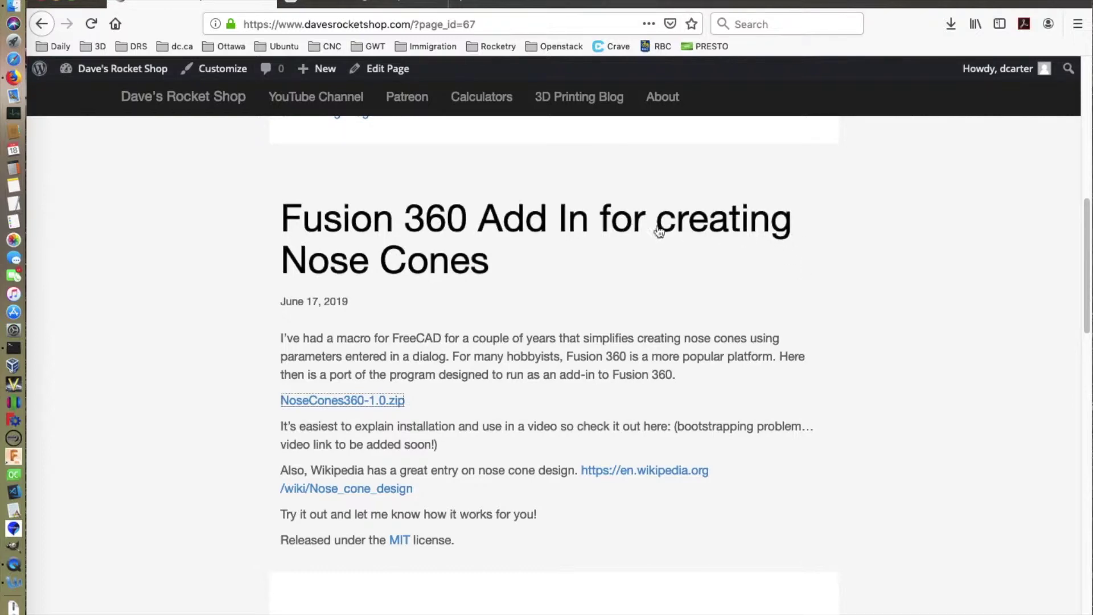
click(13, 6)
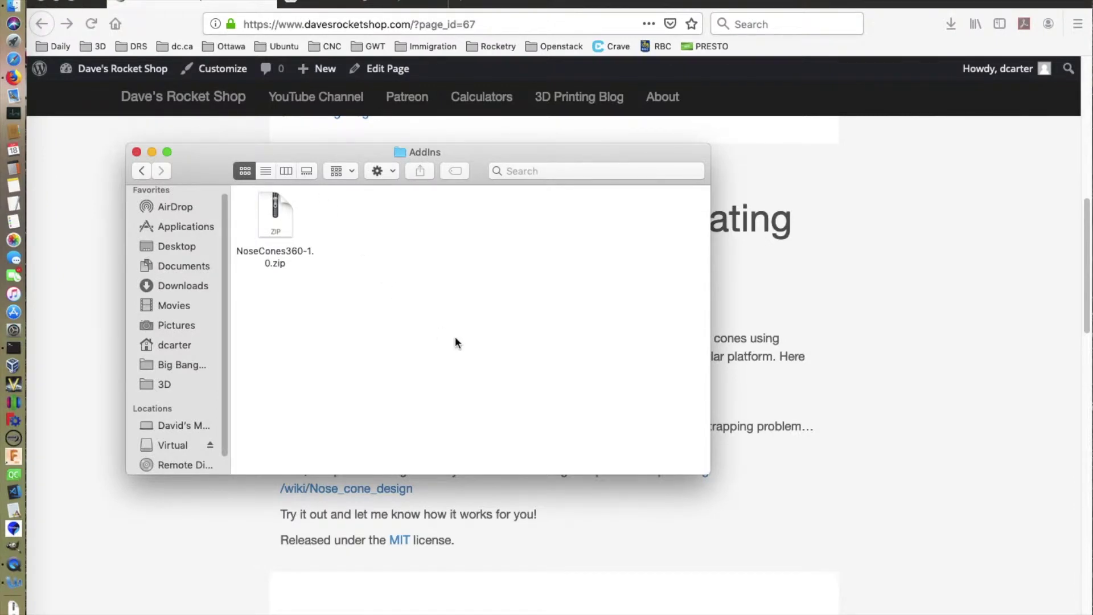
Trace the AddIns path under Library, Application Support and Autodesk in column view, then return to icons.
click(287, 170)
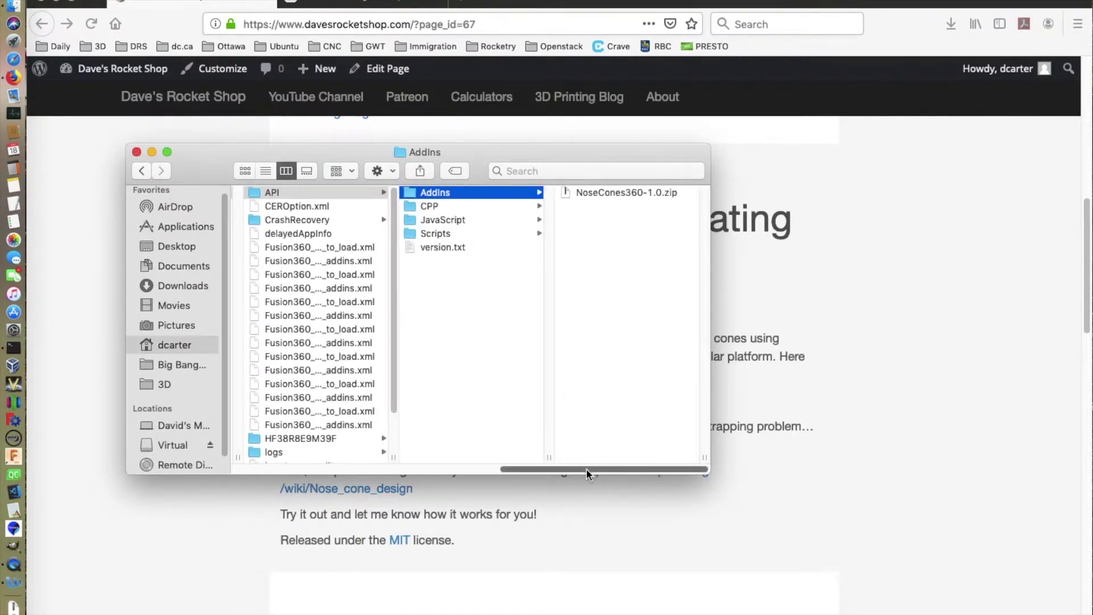
drag(587, 469, 308, 457)
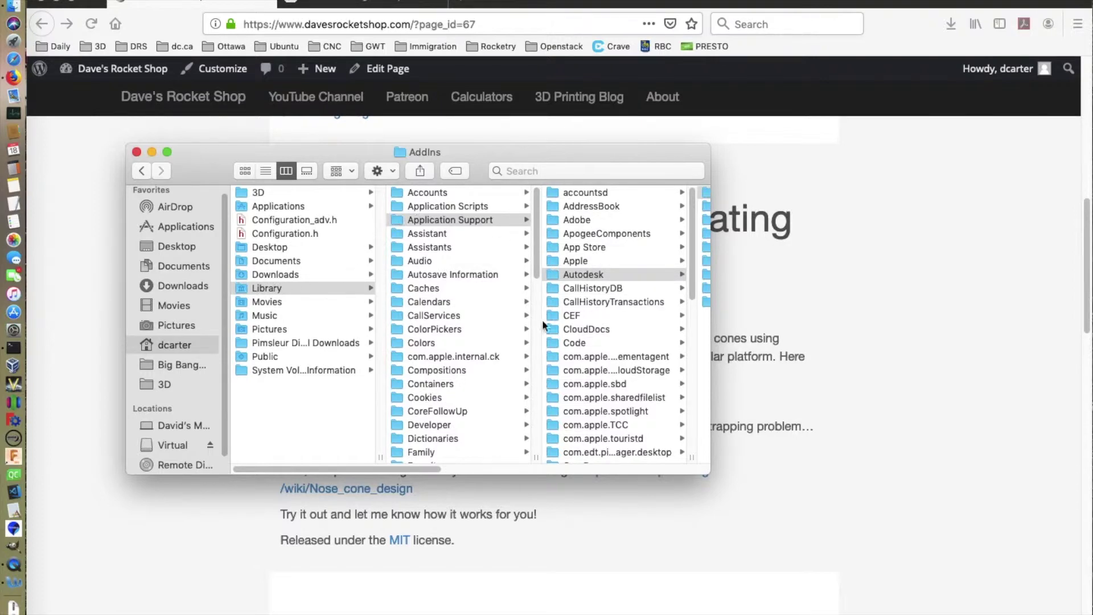
drag(421, 469, 713, 464)
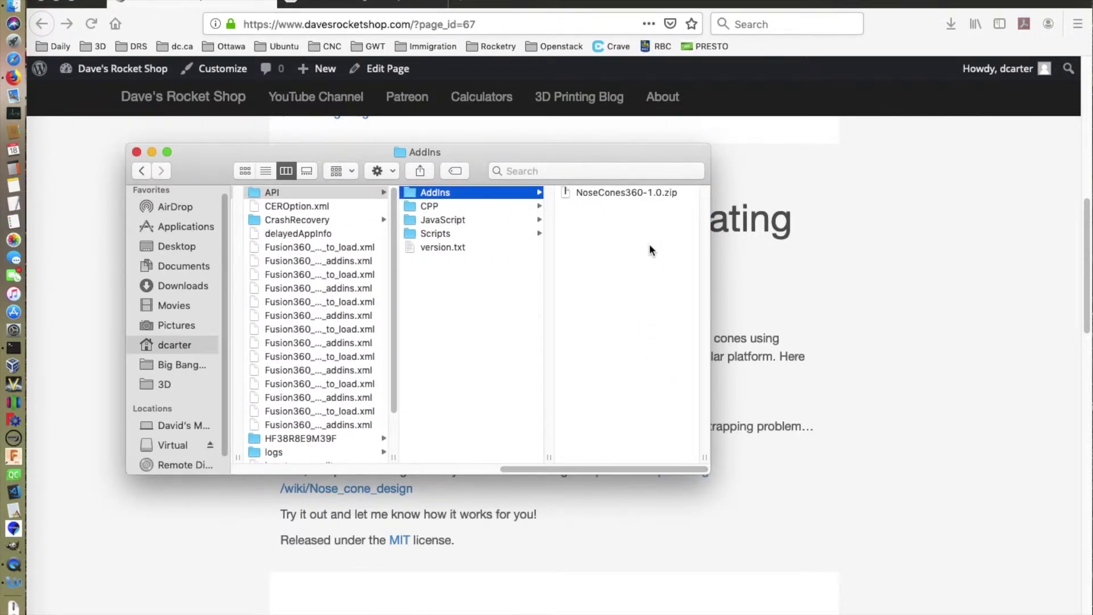
click(245, 171)
Extract NoseCones360-1.0.zip and browse the NoseCones folder and its Resources icon folder.
double_click(286, 222)
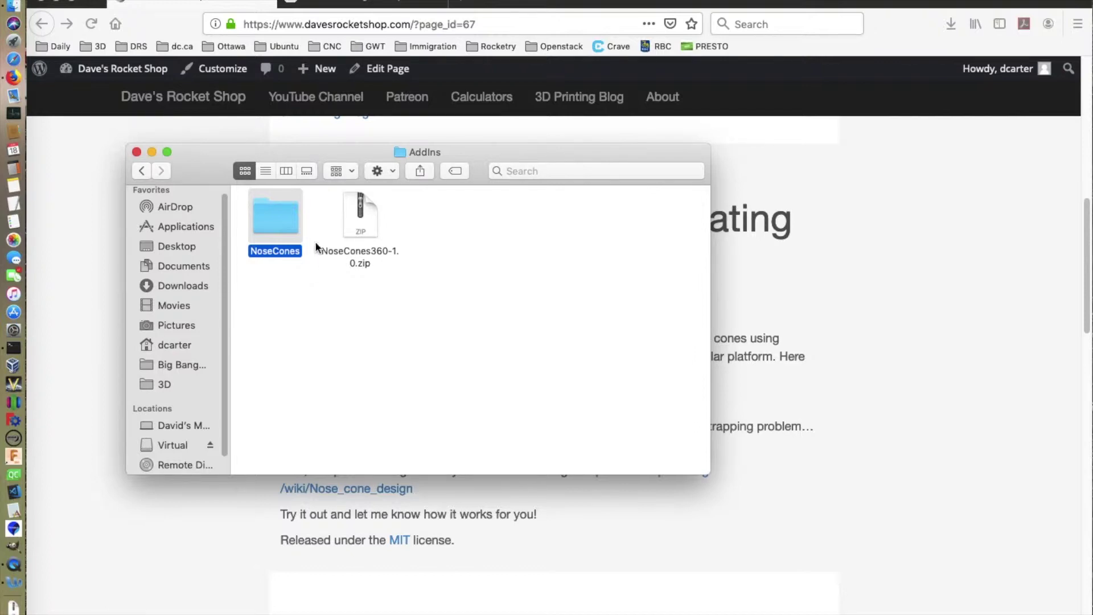
click(286, 226)
double_click(285, 225)
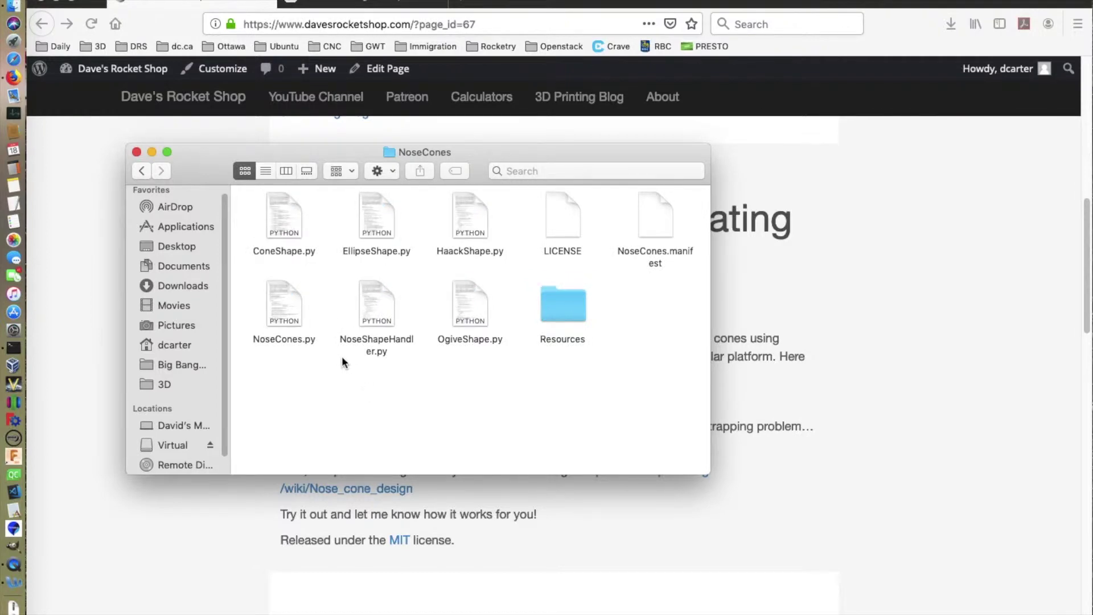
double_click(578, 310)
double_click(285, 219)
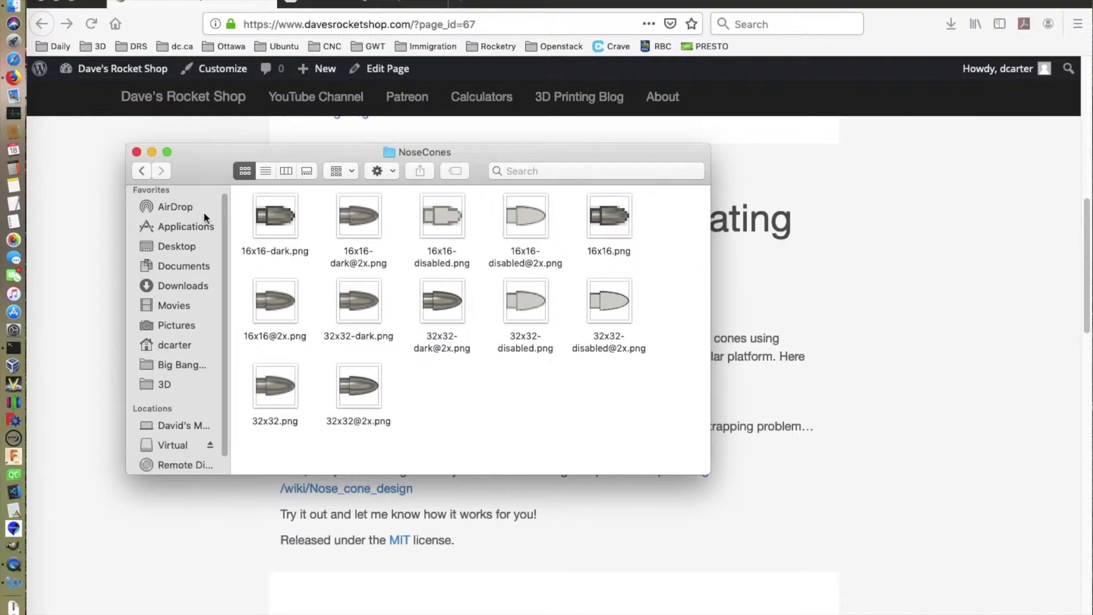
Navigate back up to the AddIns folder and bring Fusion 360 to the front.
click(142, 171)
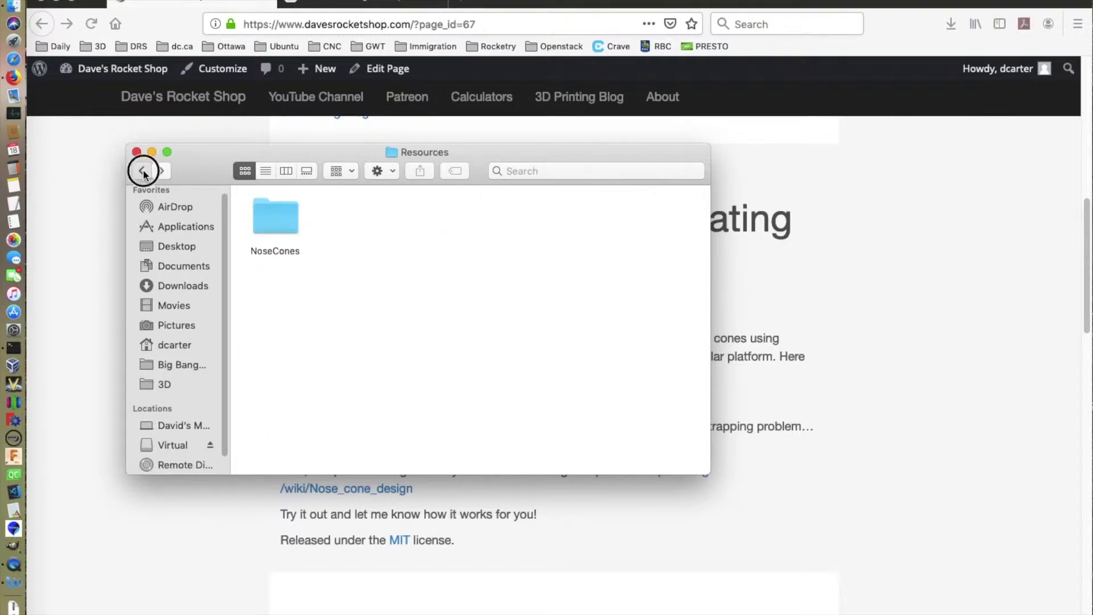
click(142, 171)
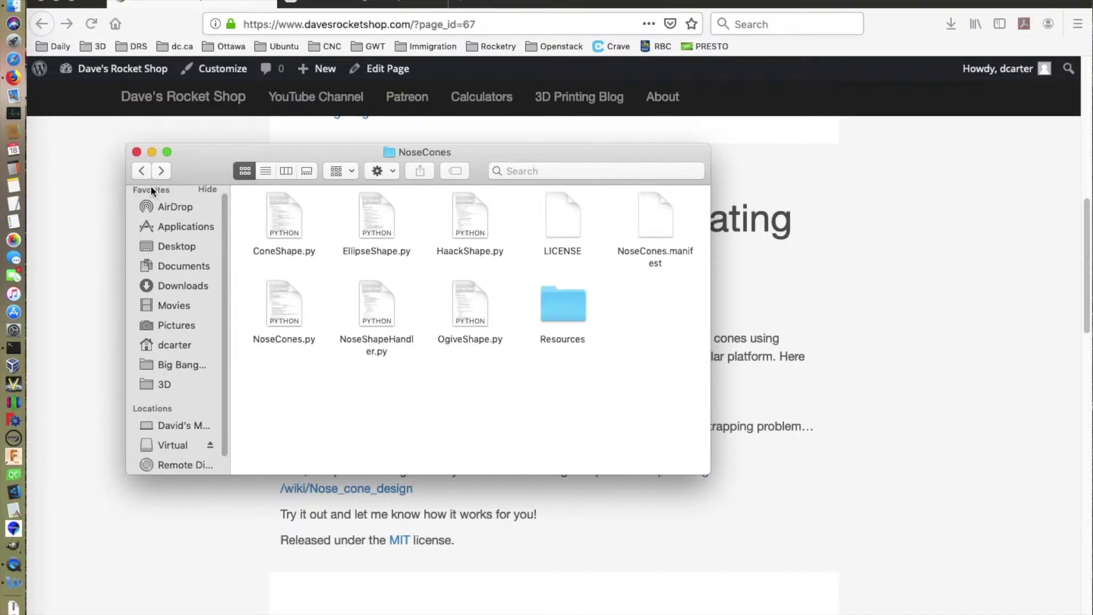
click(141, 171)
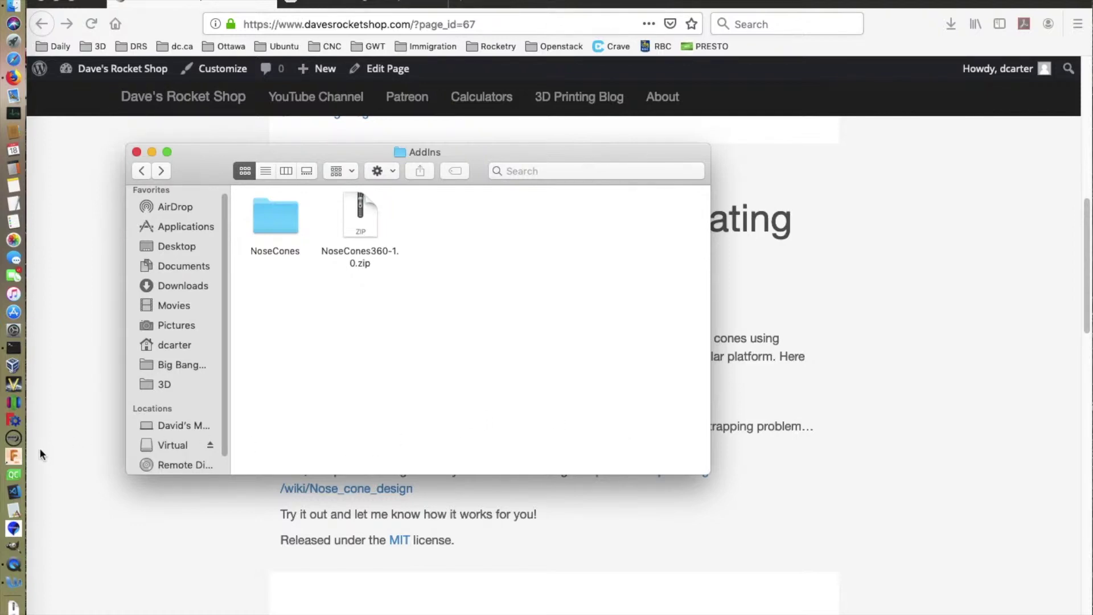
click(13, 459)
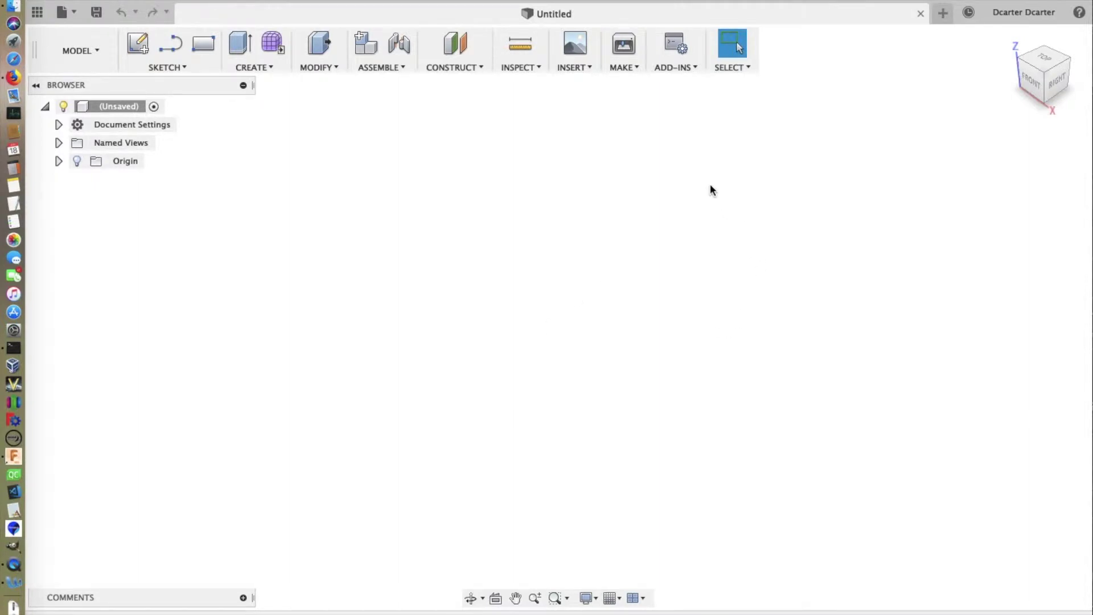
Open Scripts and Add-Ins from the ADD-INS menu, showing the installed add-ins list.
click(677, 67)
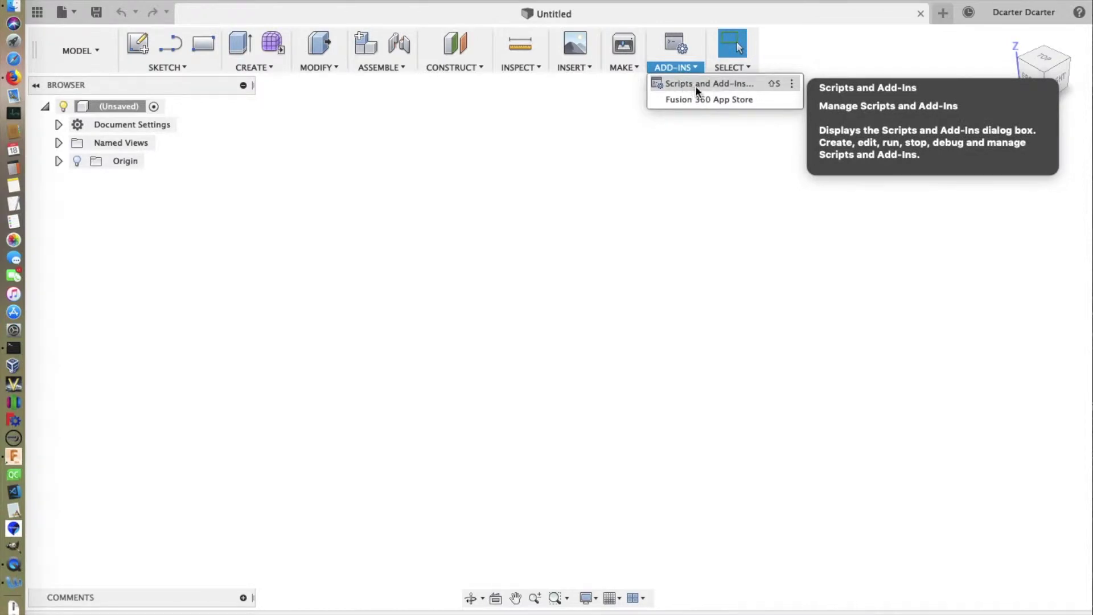
click(696, 87)
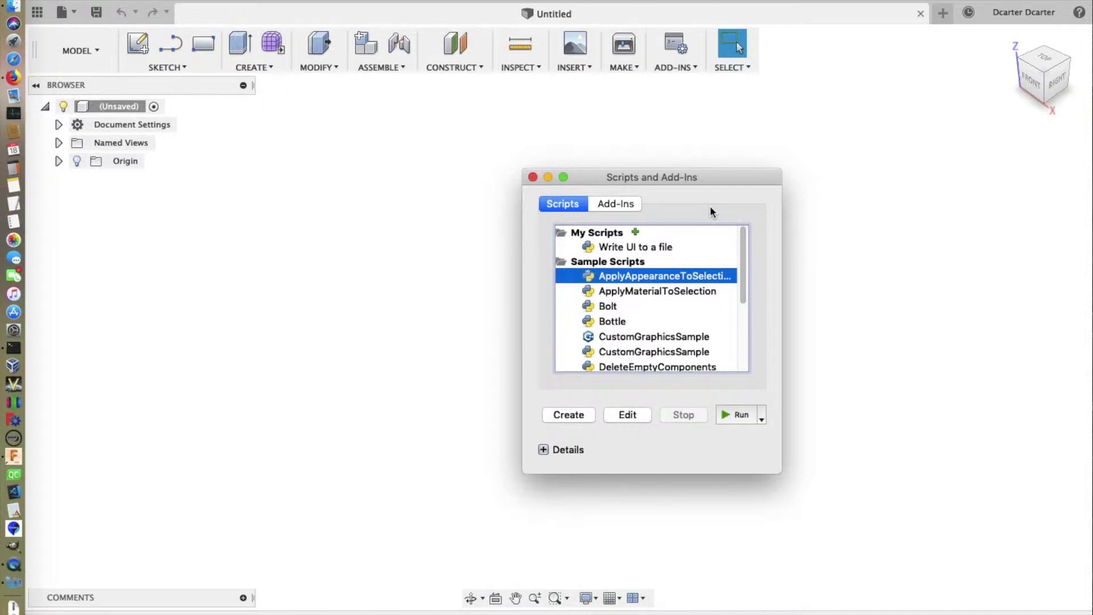
click(615, 203)
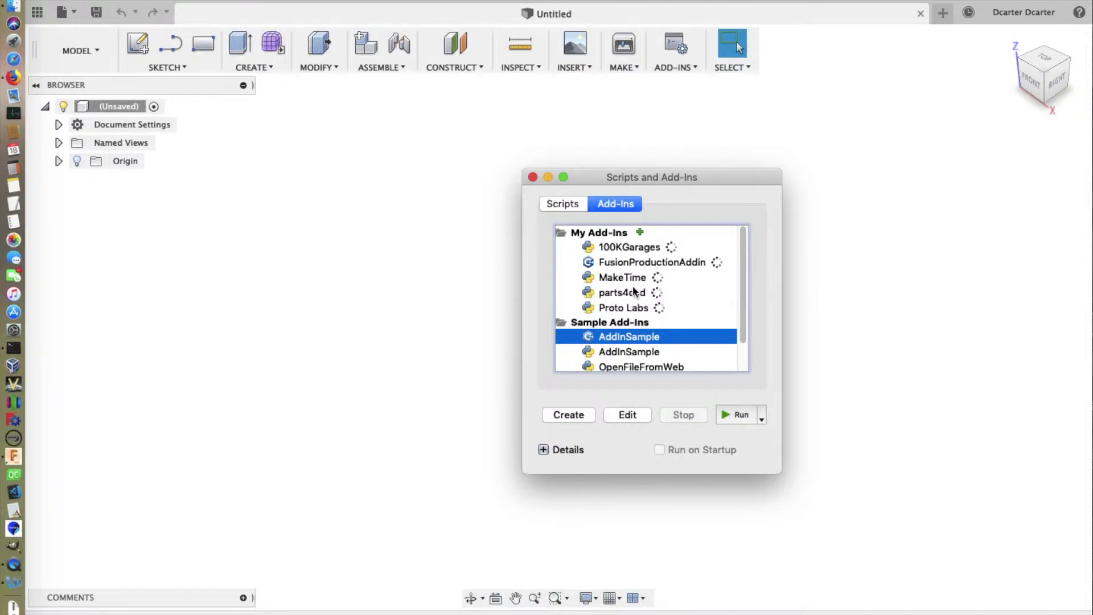
Add the extracted NoseCones folder from AddIns to the My Add-Ins group.
click(617, 234)
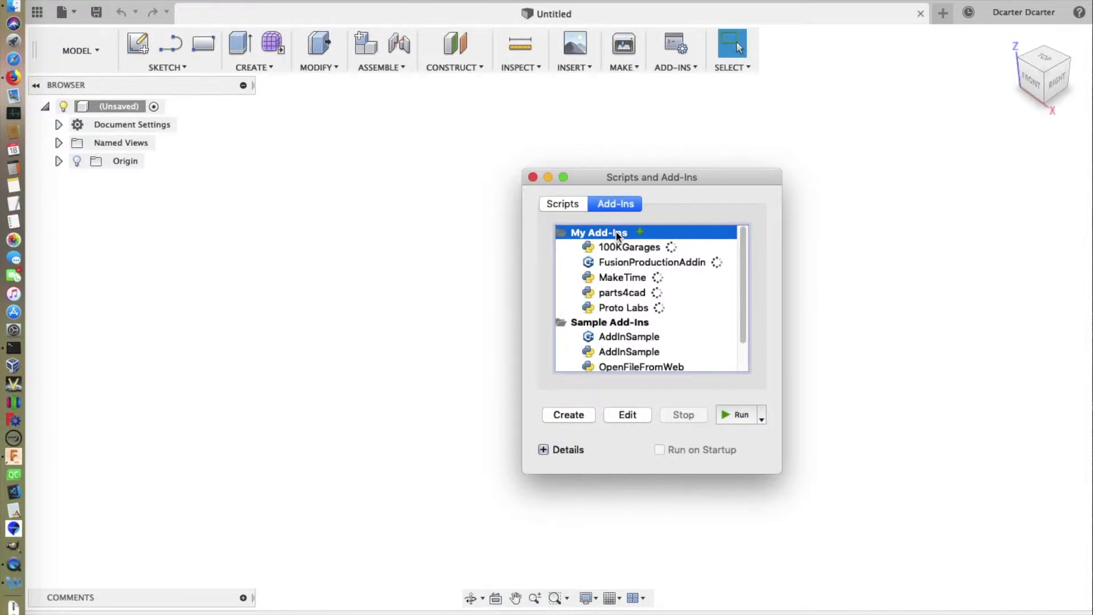
click(640, 233)
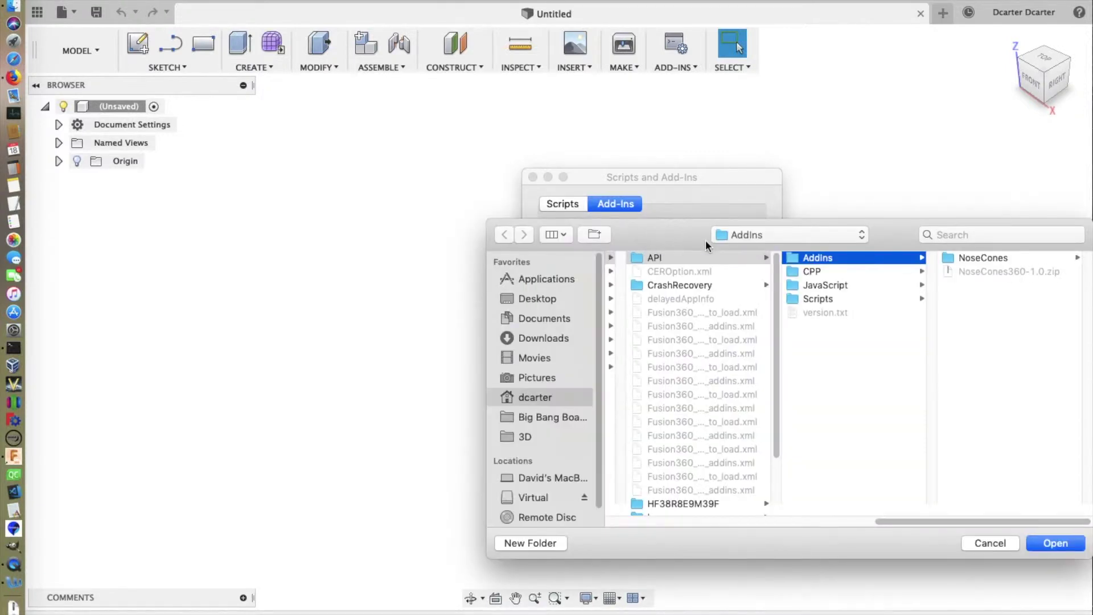
drag(706, 234, 434, 183)
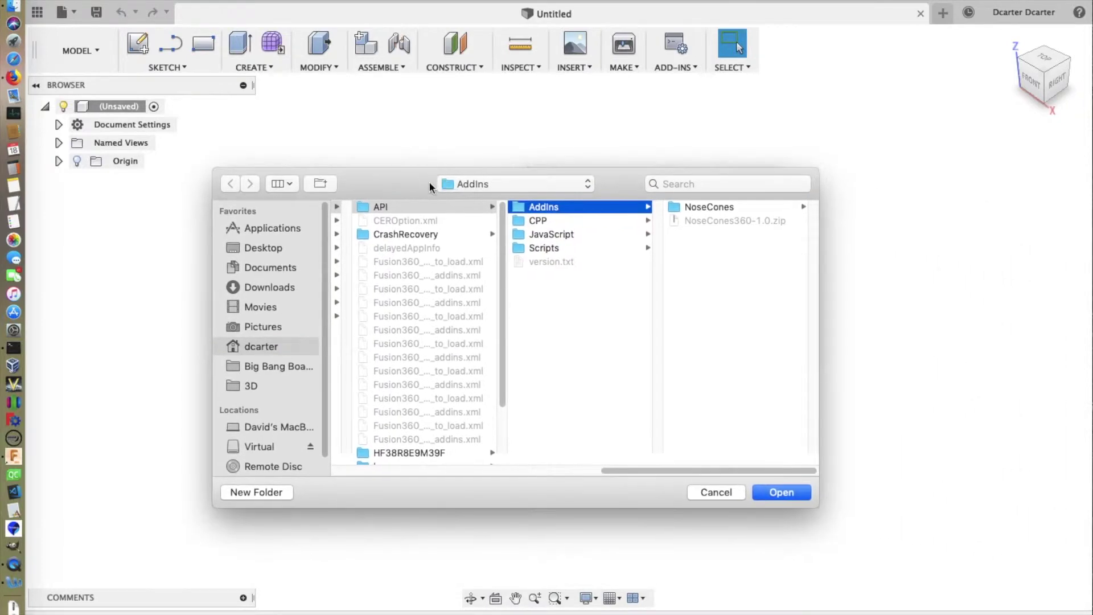
click(677, 207)
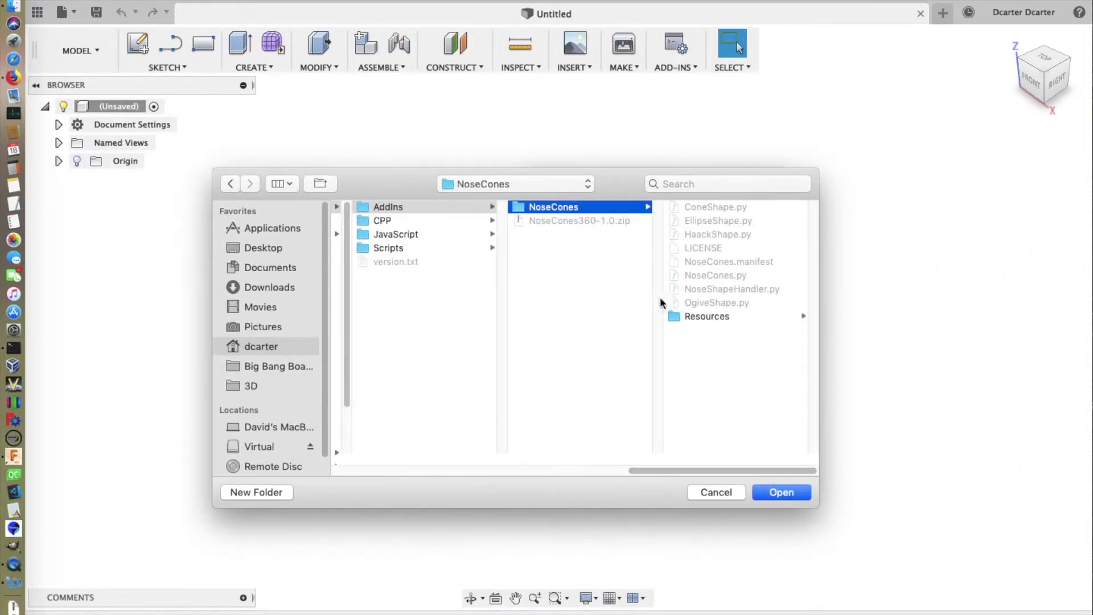
click(786, 492)
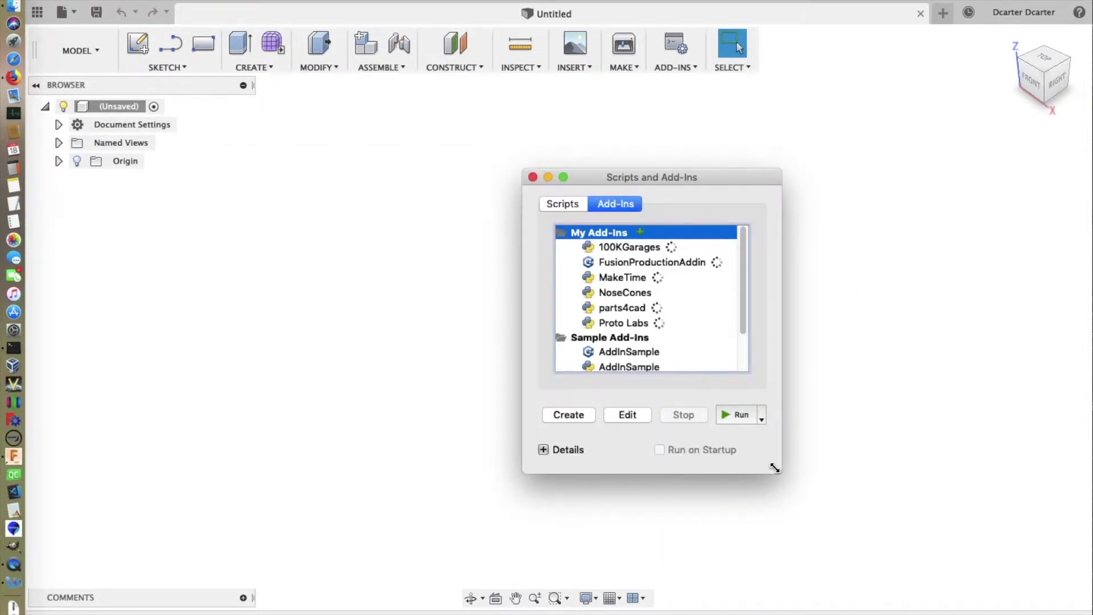
Select the NoseCones add-in and run it, set to start automatically at startup.
click(646, 293)
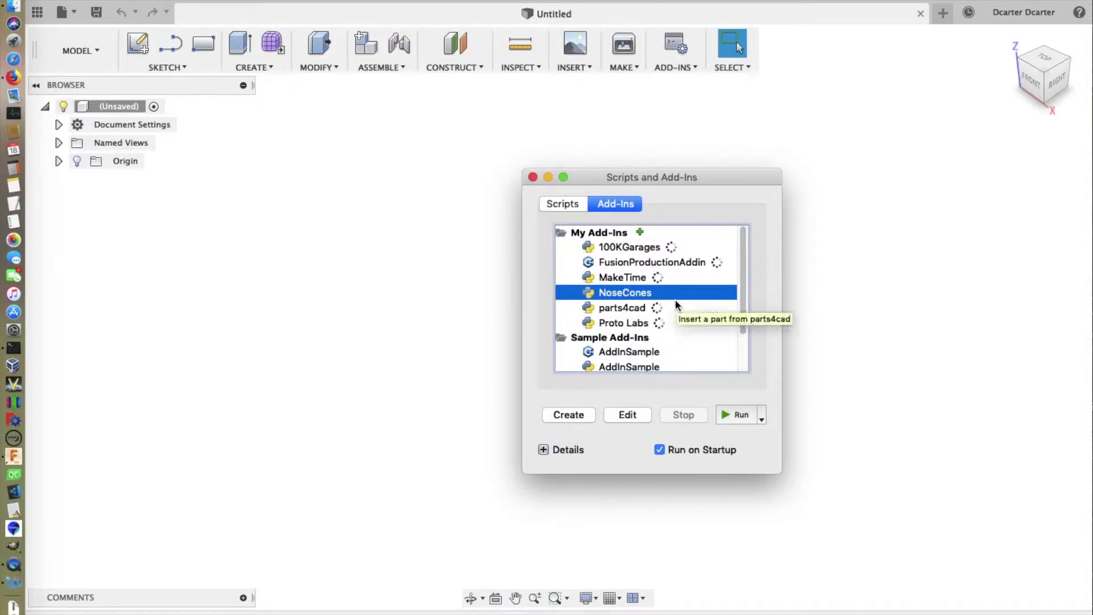
click(730, 415)
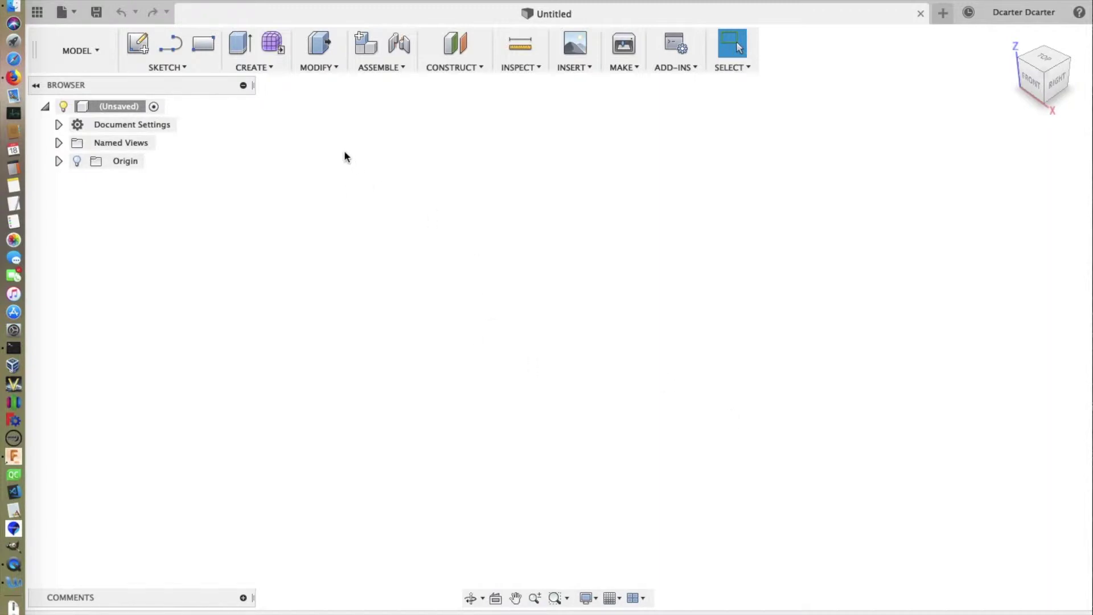
click(178, 67)
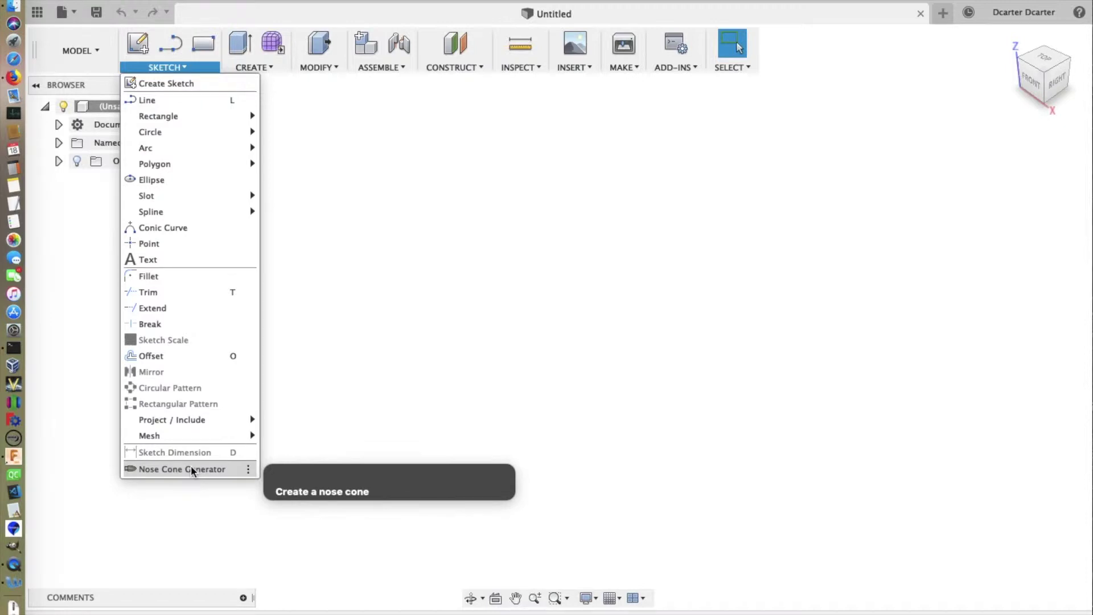
Launch the Nose Cone Generator without an active sketch, triggering the sketch-required warning.
click(191, 469)
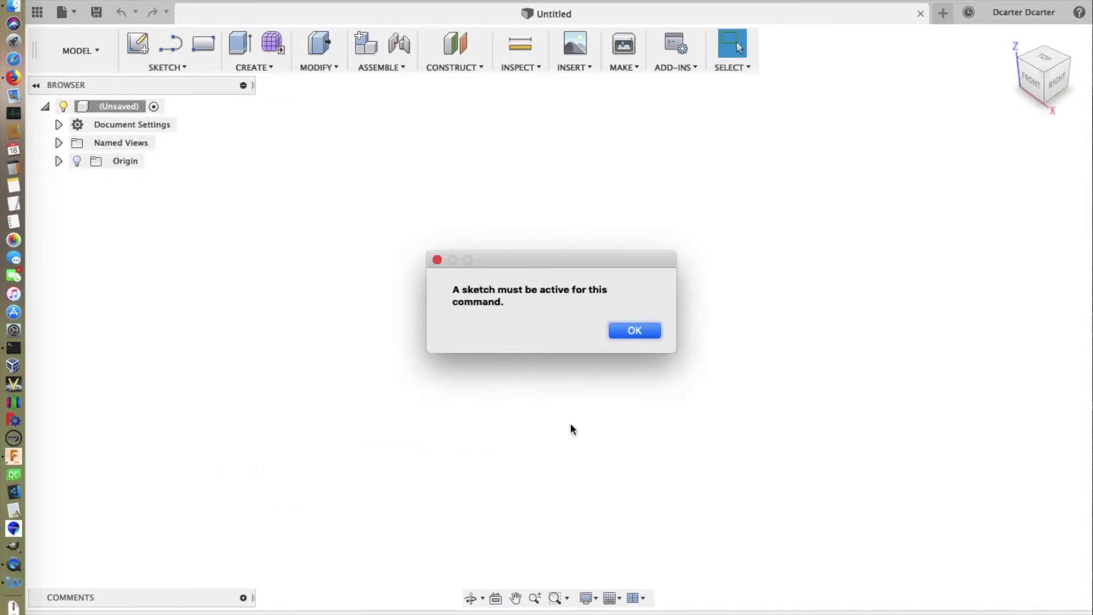
Dismiss the 'A sketch must be active for this command' warning.
click(633, 333)
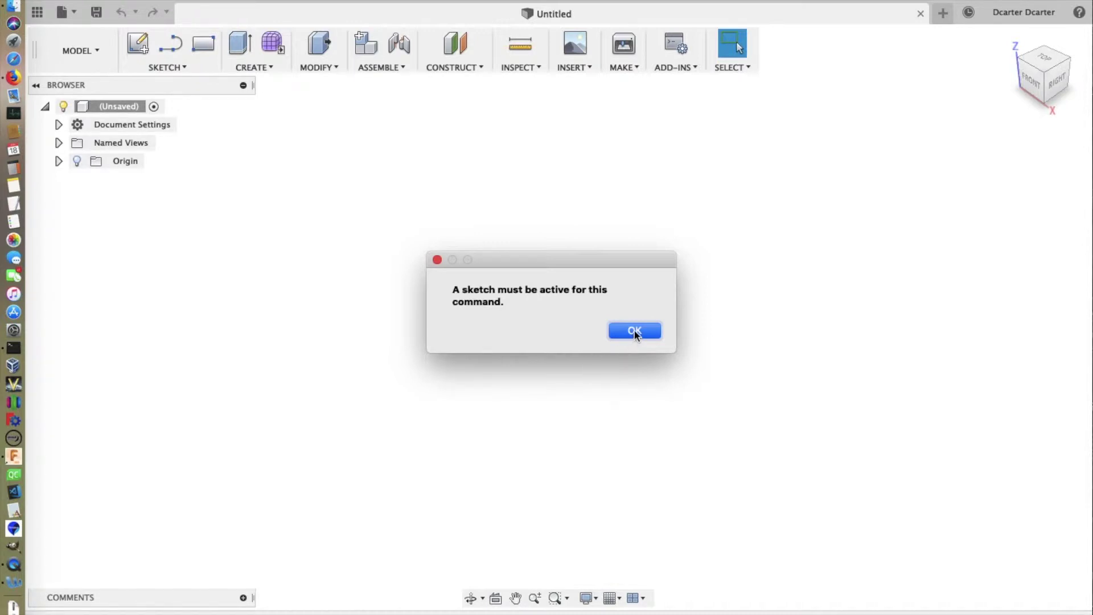
Begin a new empty sketch on the horizontal origin plane.
click(134, 49)
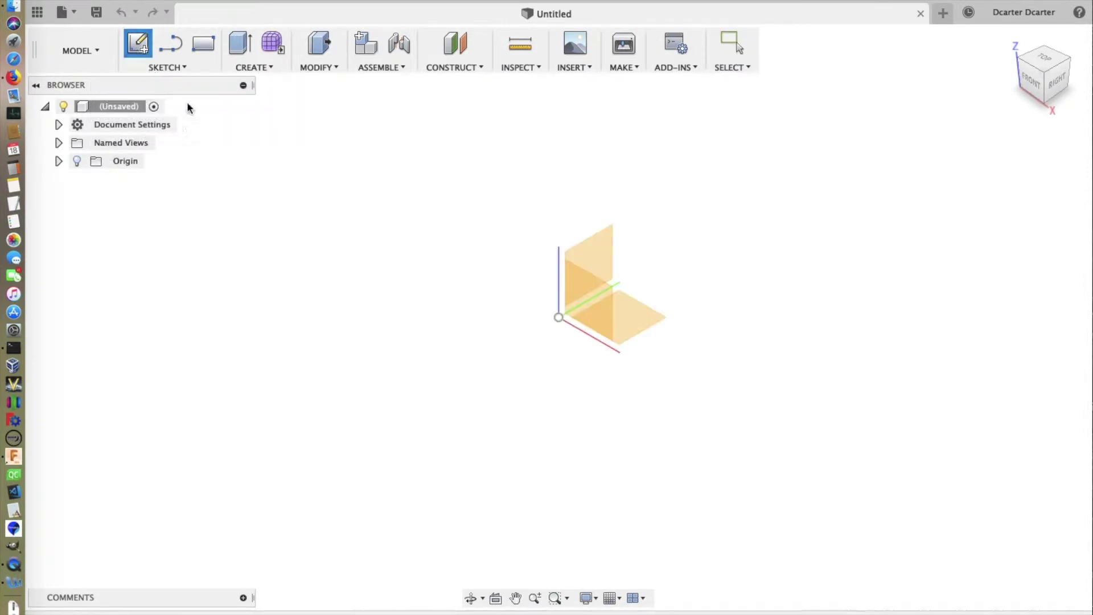
click(636, 318)
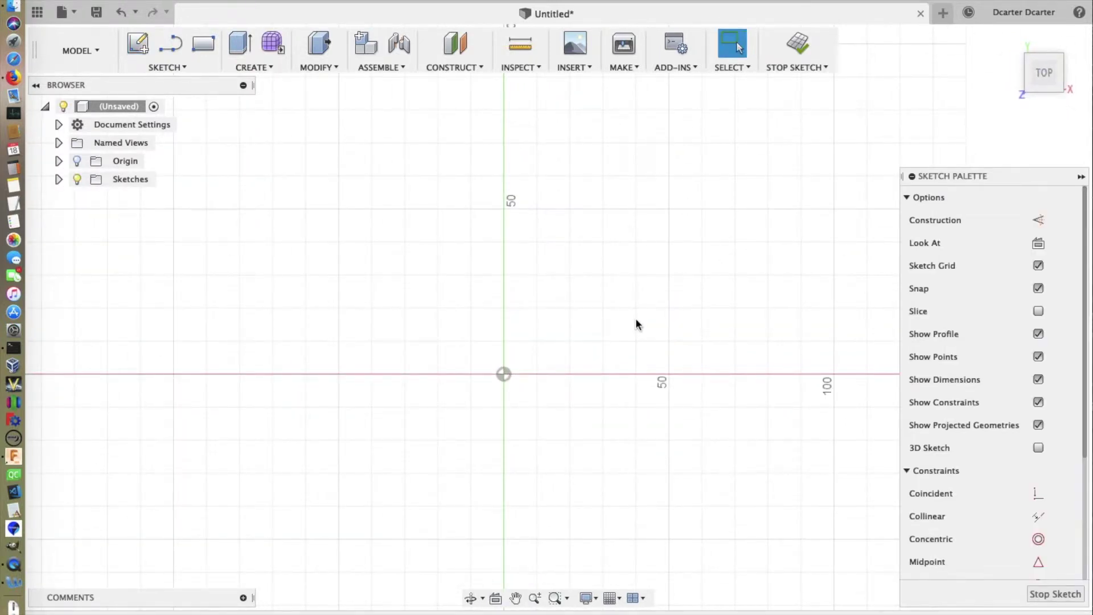
click(183, 68)
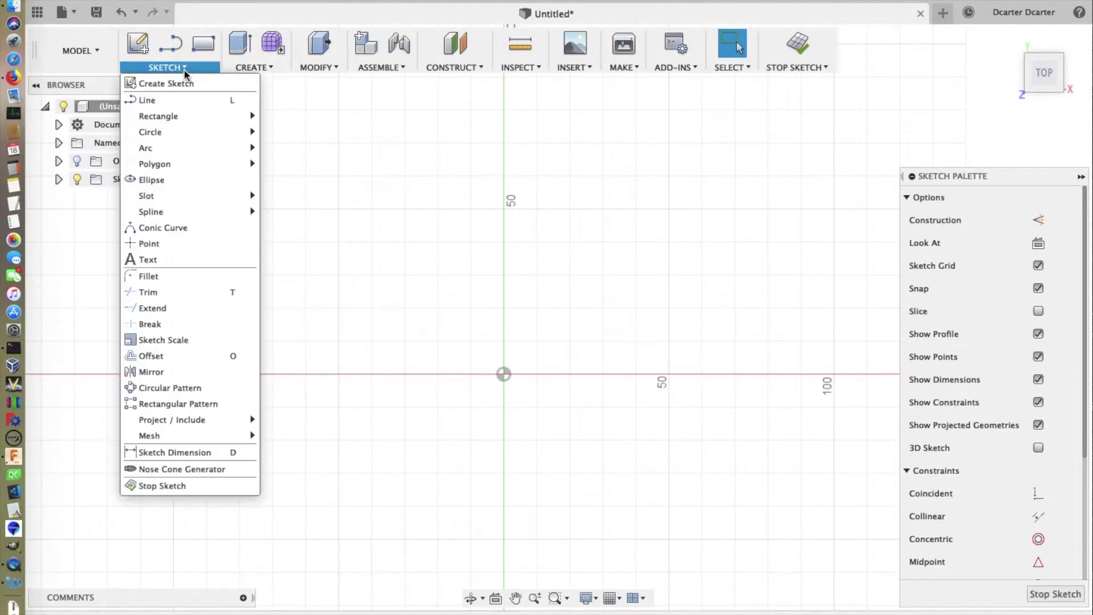
Generate a solid cone nose profile, 60 mm long with 10 mm radius, and finish the sketch.
click(193, 471)
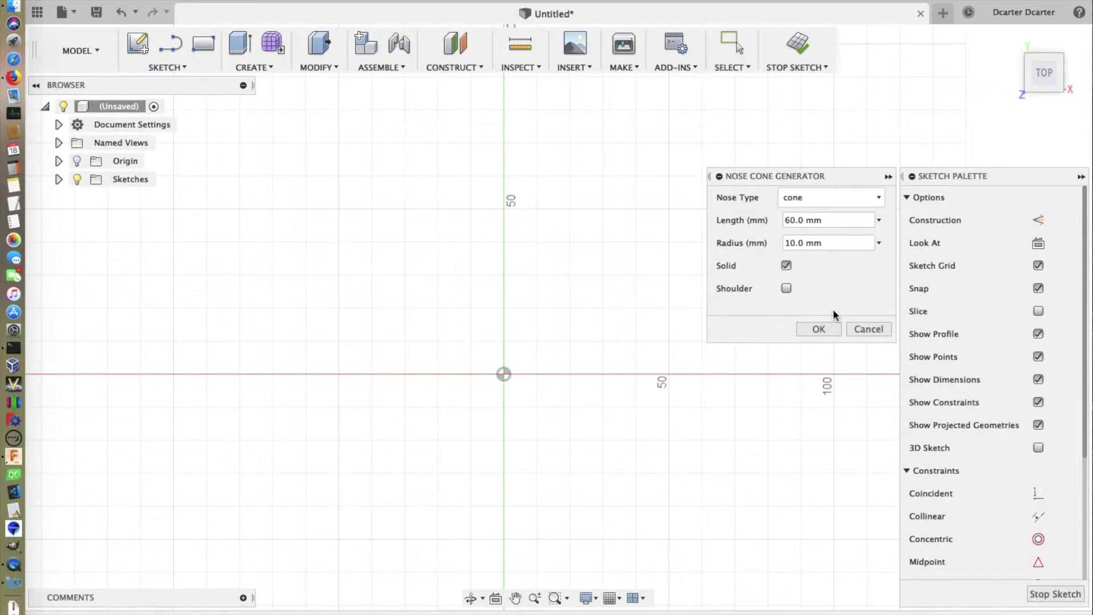
click(820, 329)
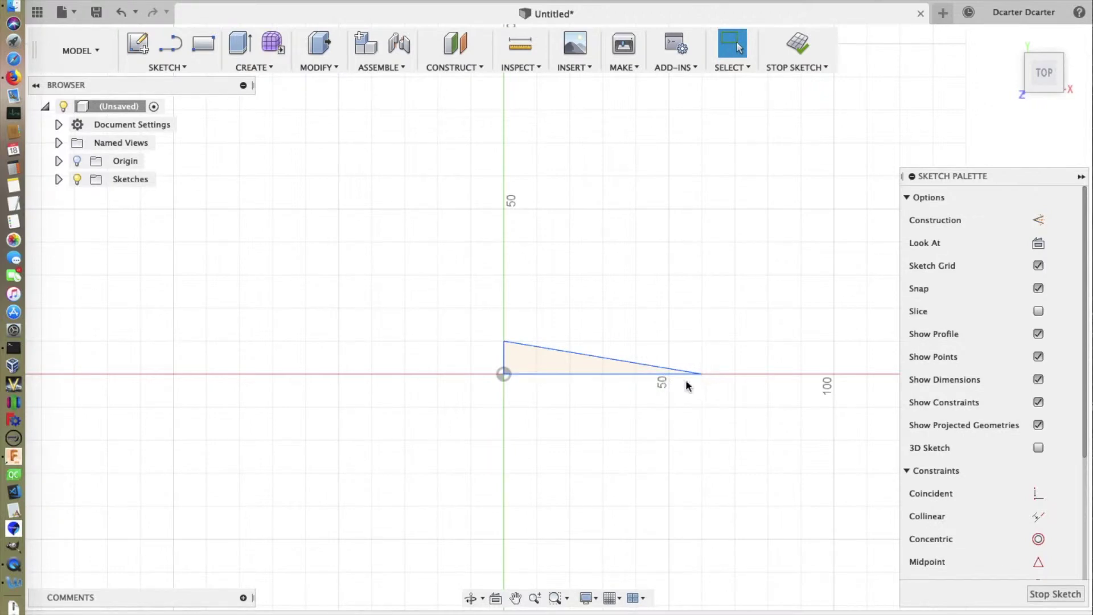
click(804, 43)
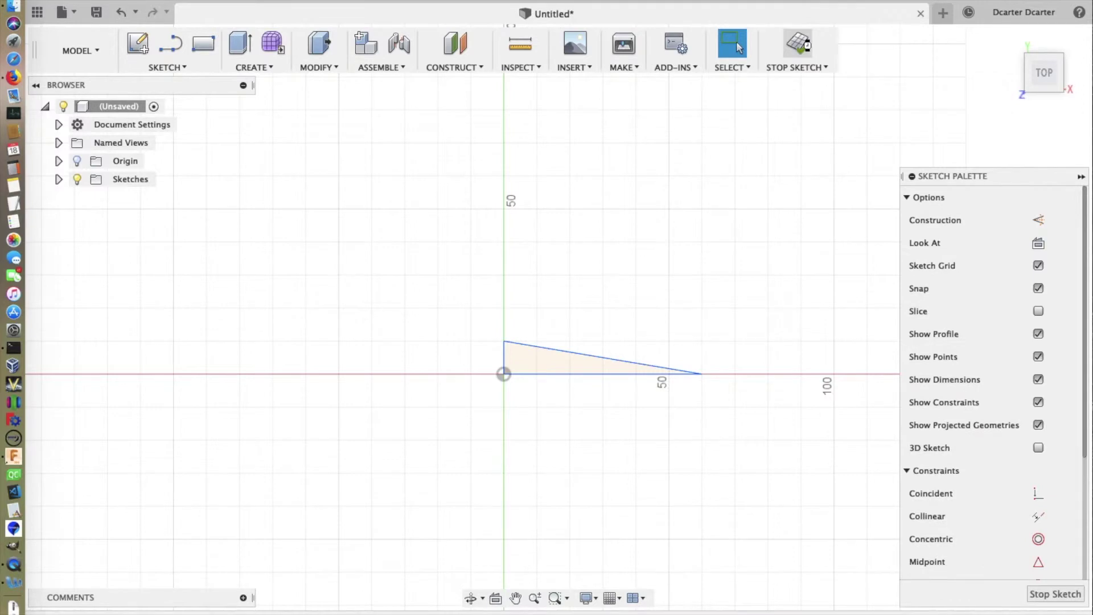
Revolve the cone profile 360 degrees about its axis edge into a solid cone body.
click(263, 69)
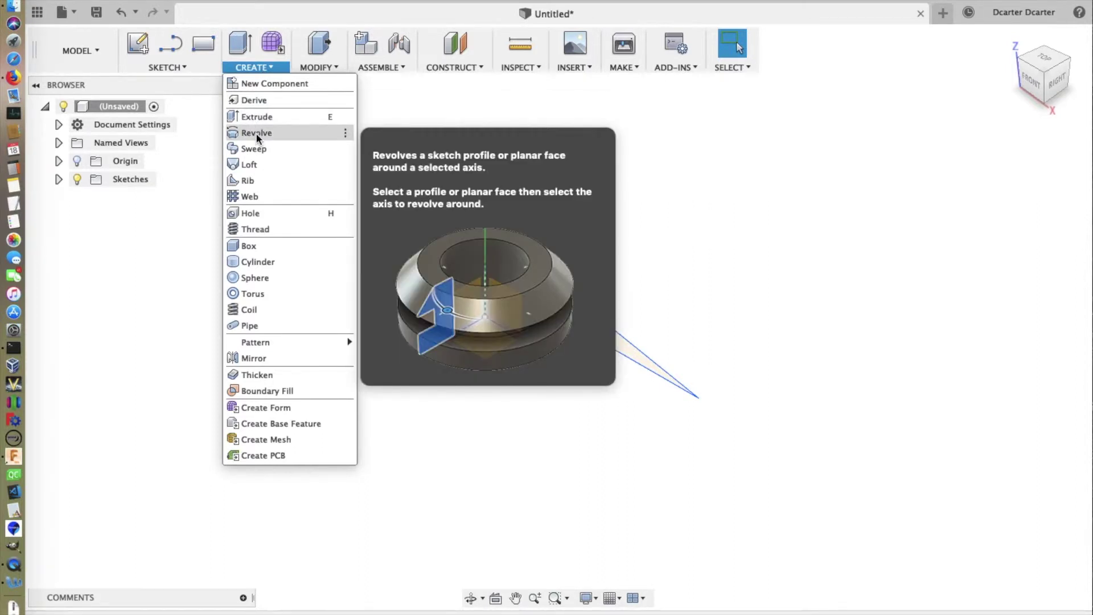
click(256, 135)
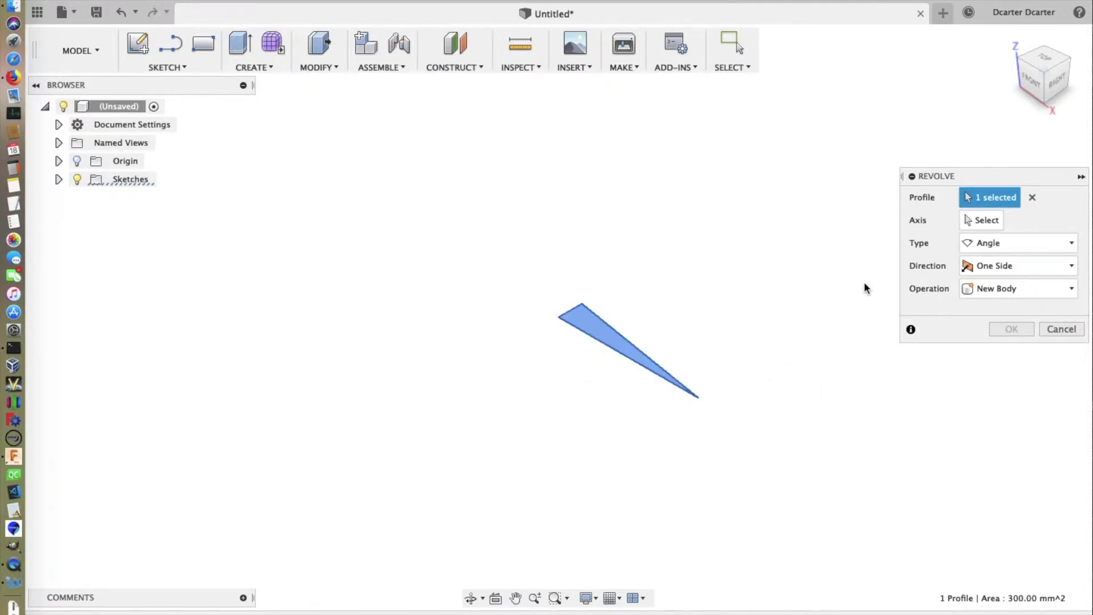
click(992, 224)
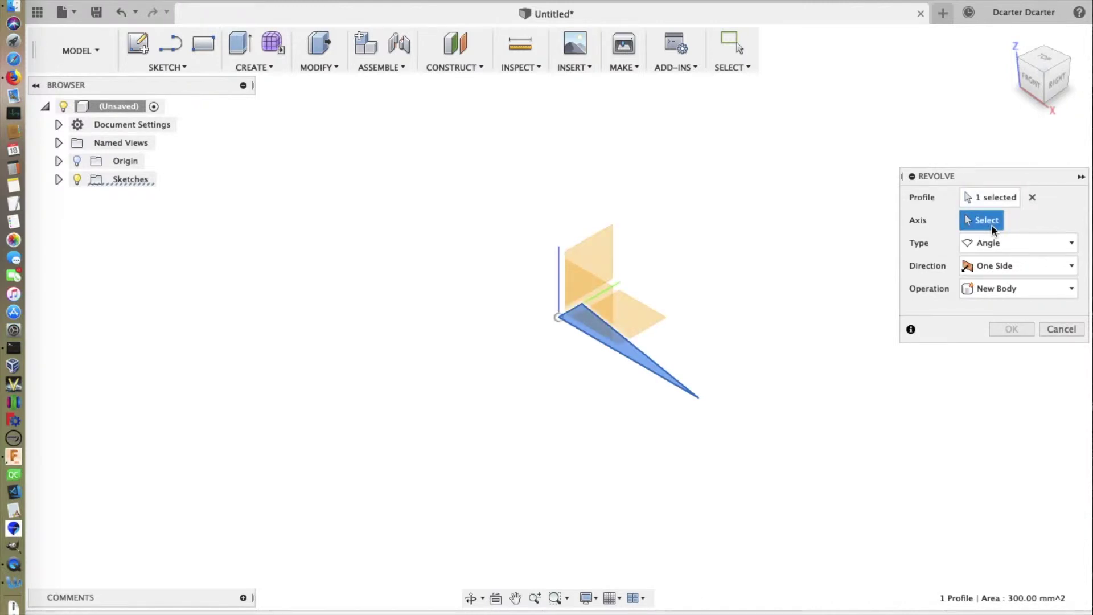
click(587, 340)
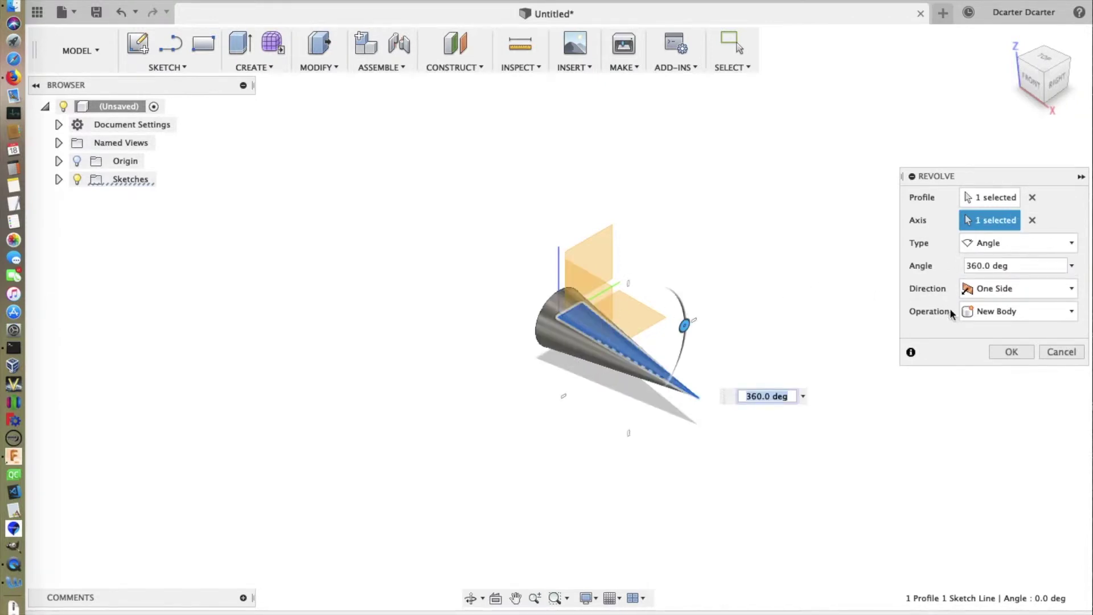
click(1024, 352)
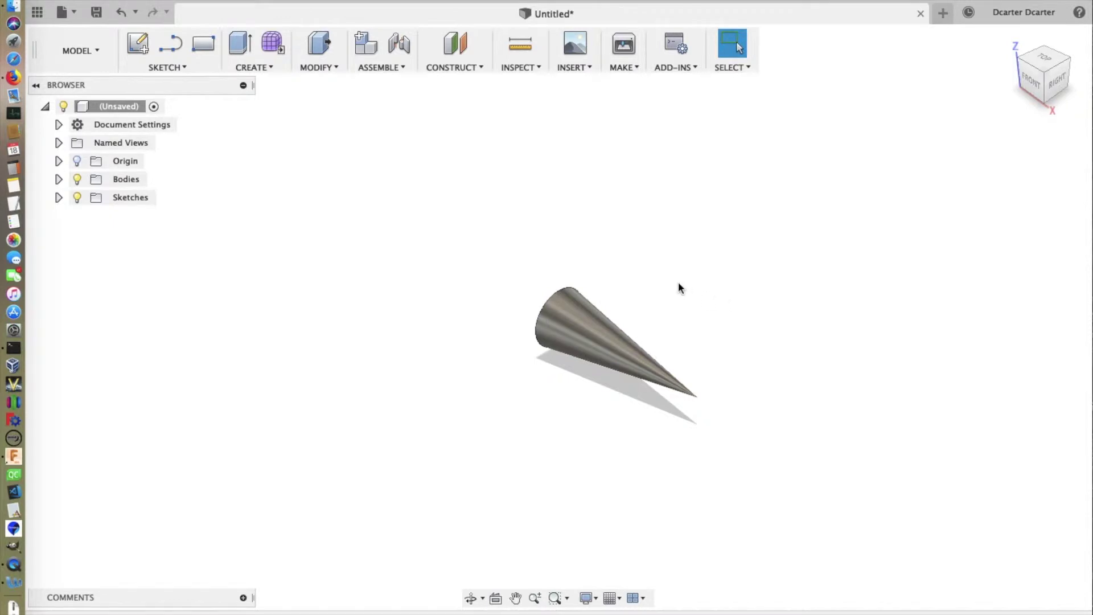
shift+middle_drag(678, 282, 715, 296)
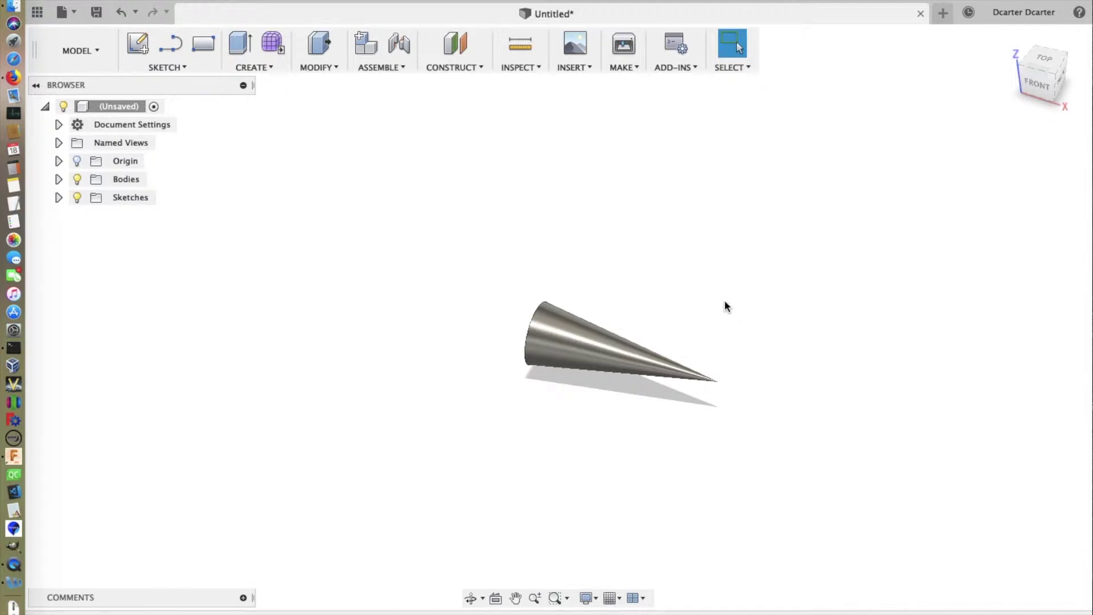
Undo twice to remove the revolved cone body and the generated cone profile.
key(super+z)
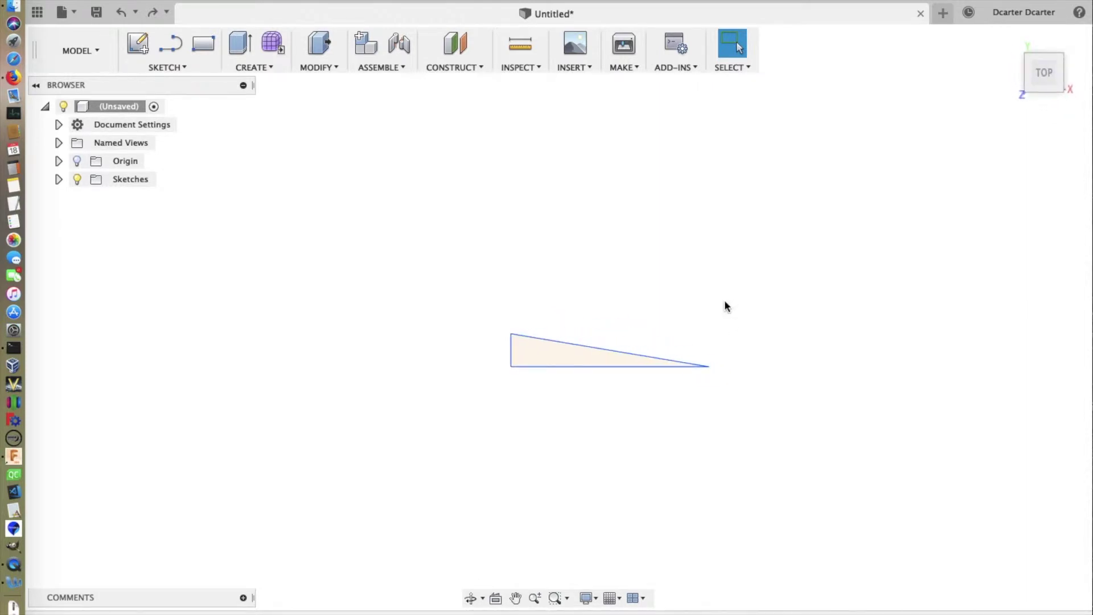
key(super+z)
key(super+z)
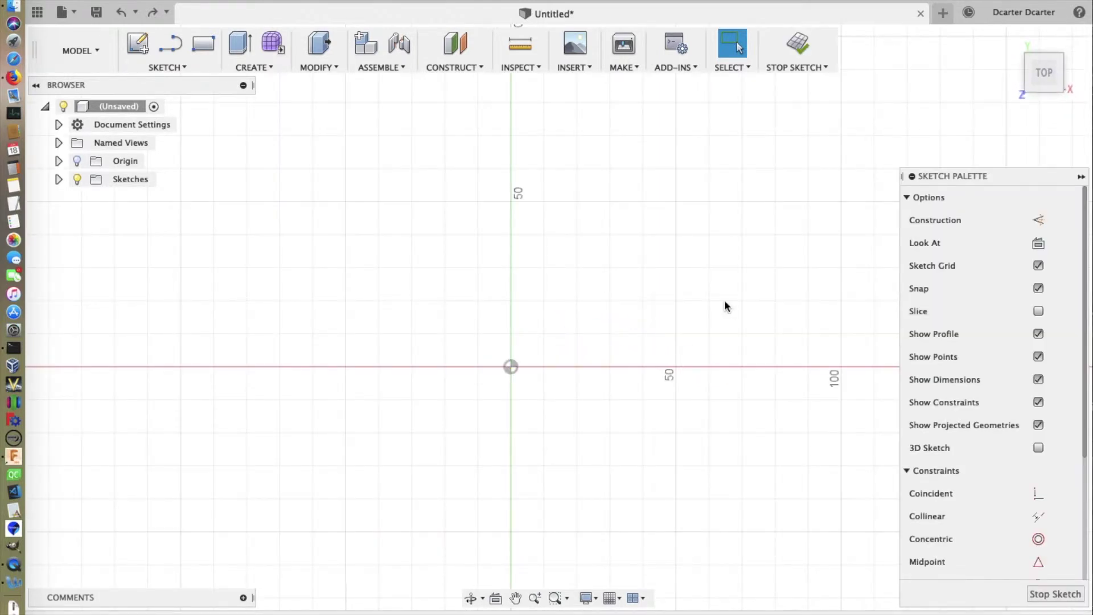
Reopen the Nose Cone Generator and change the Length from 60 mm to 1 in.
click(162, 66)
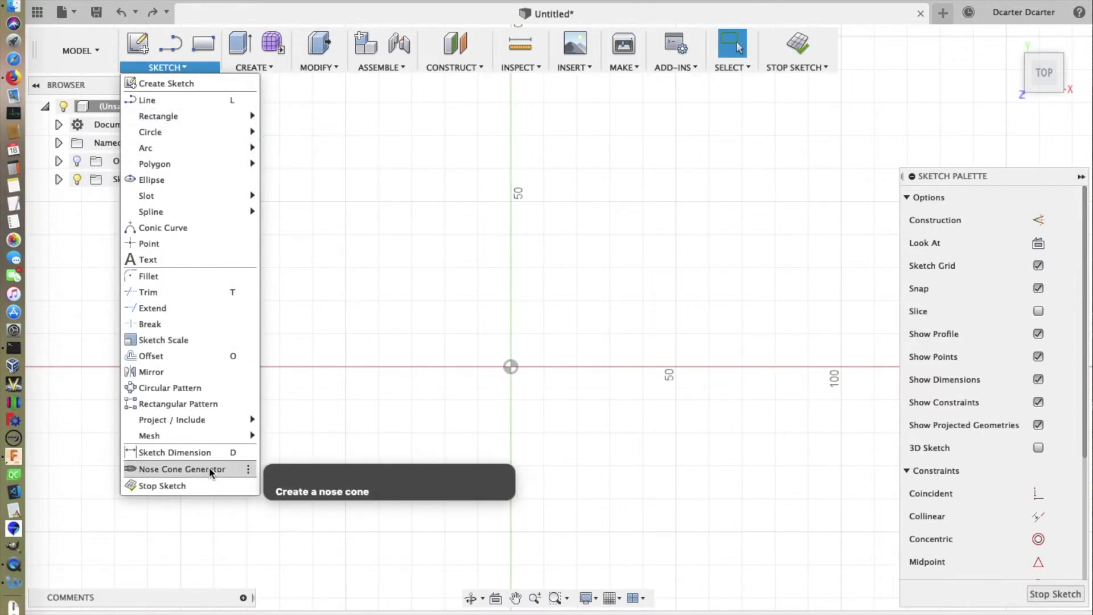
click(210, 468)
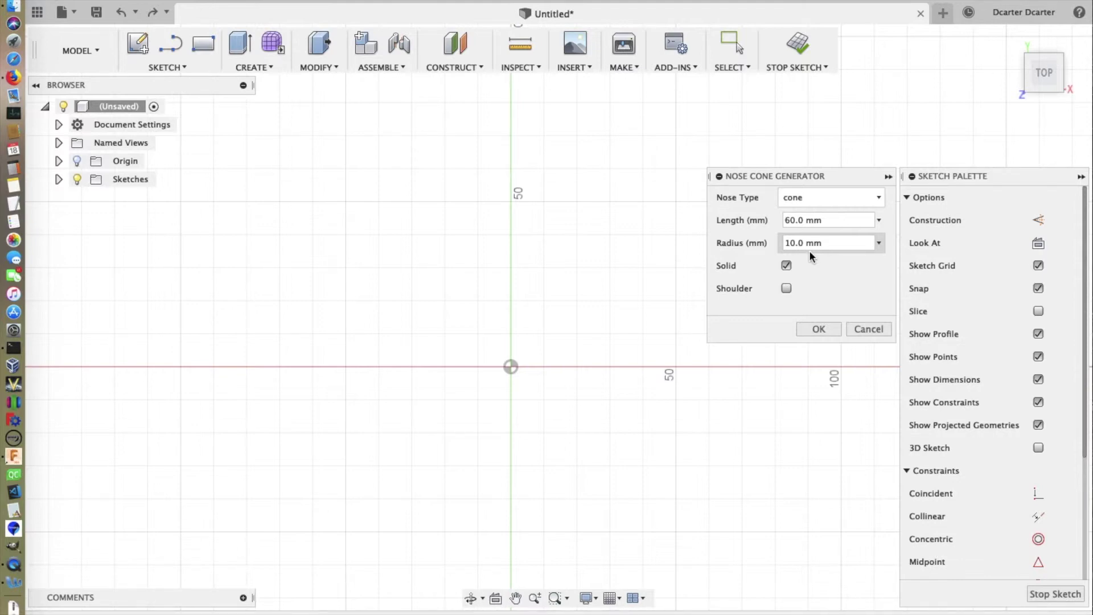
drag(824, 220, 776, 221)
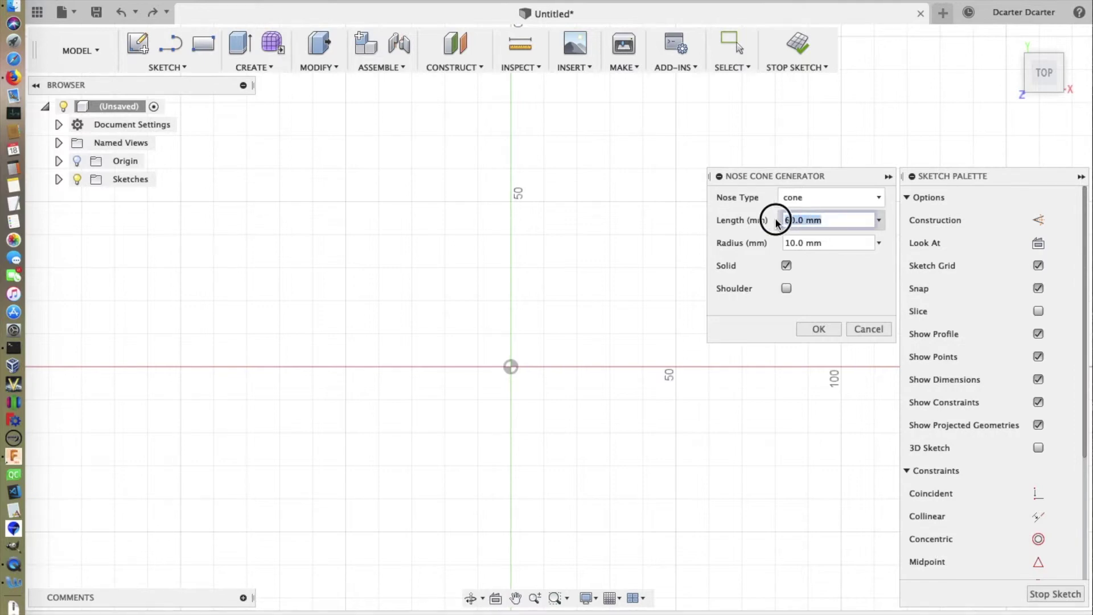
text(1 in)
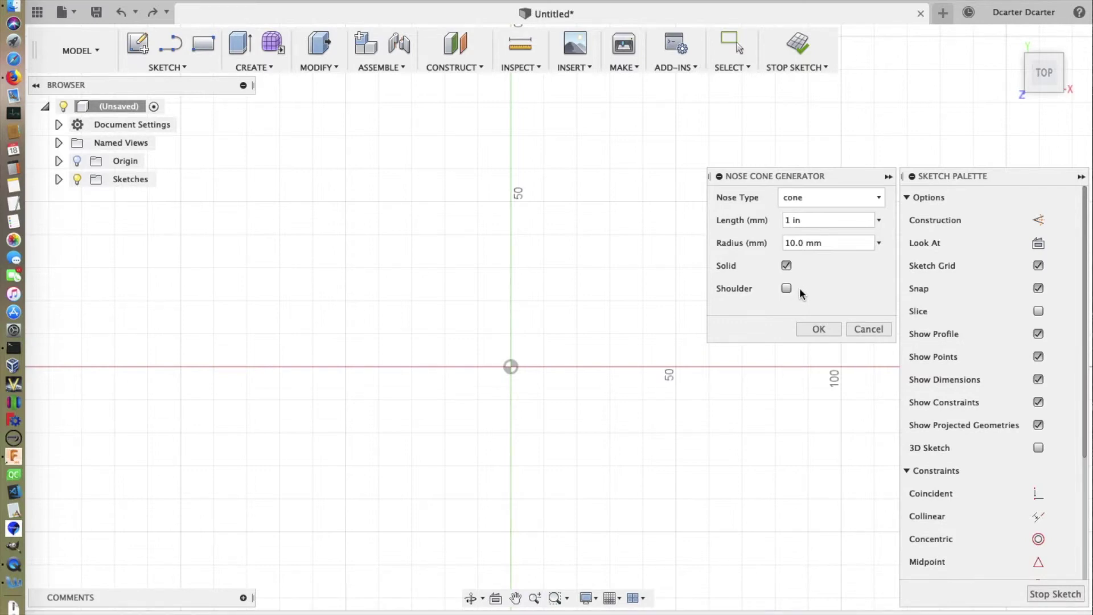
click(864, 204)
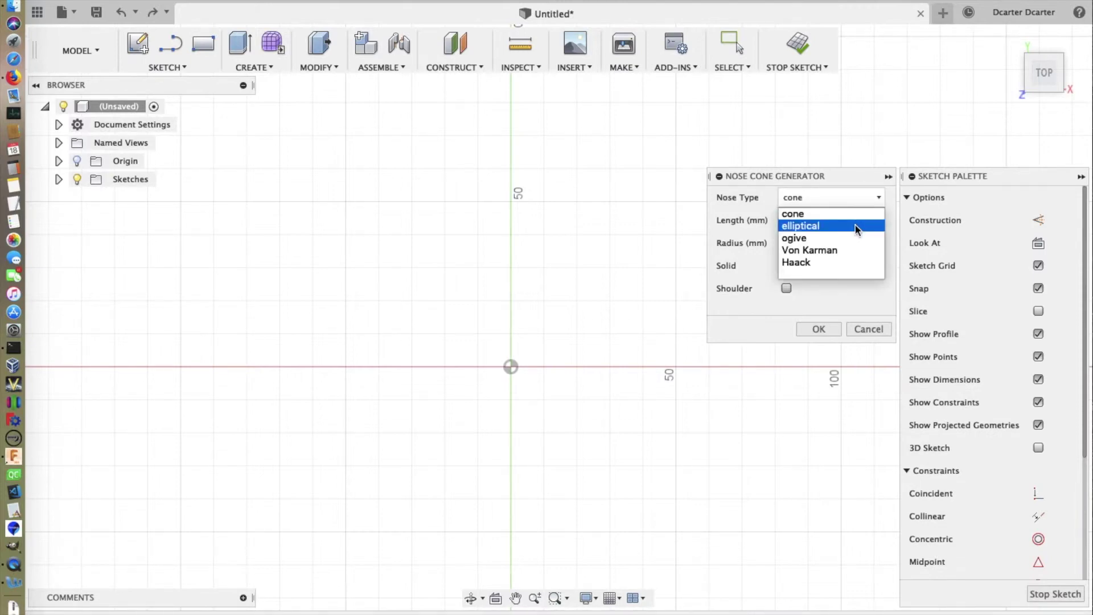
Generate an elliptical nose profile, then undo it to empty the sketch.
click(855, 224)
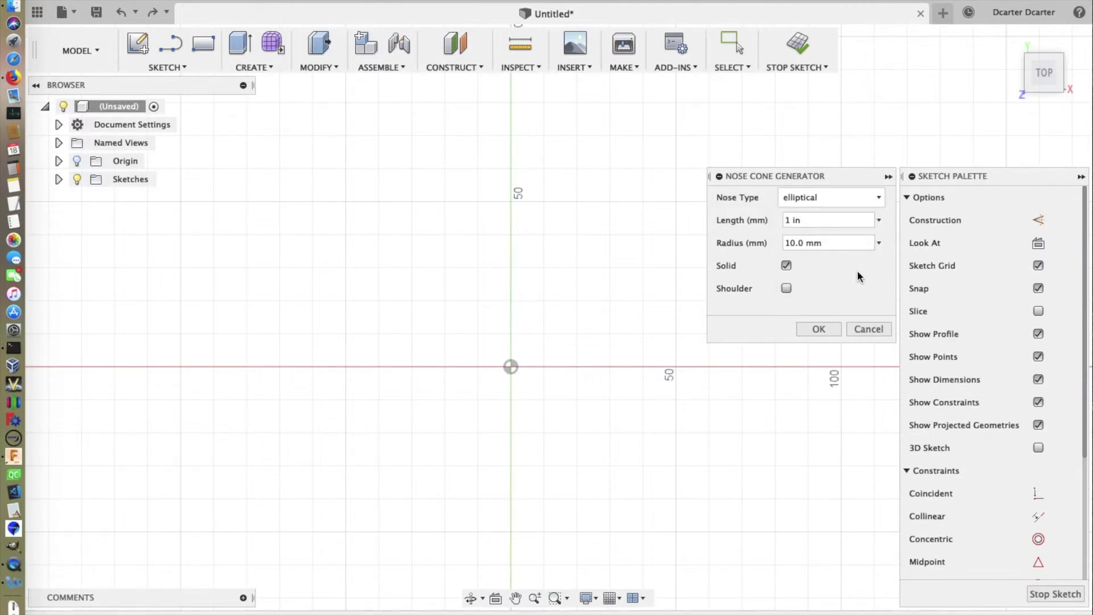
click(827, 330)
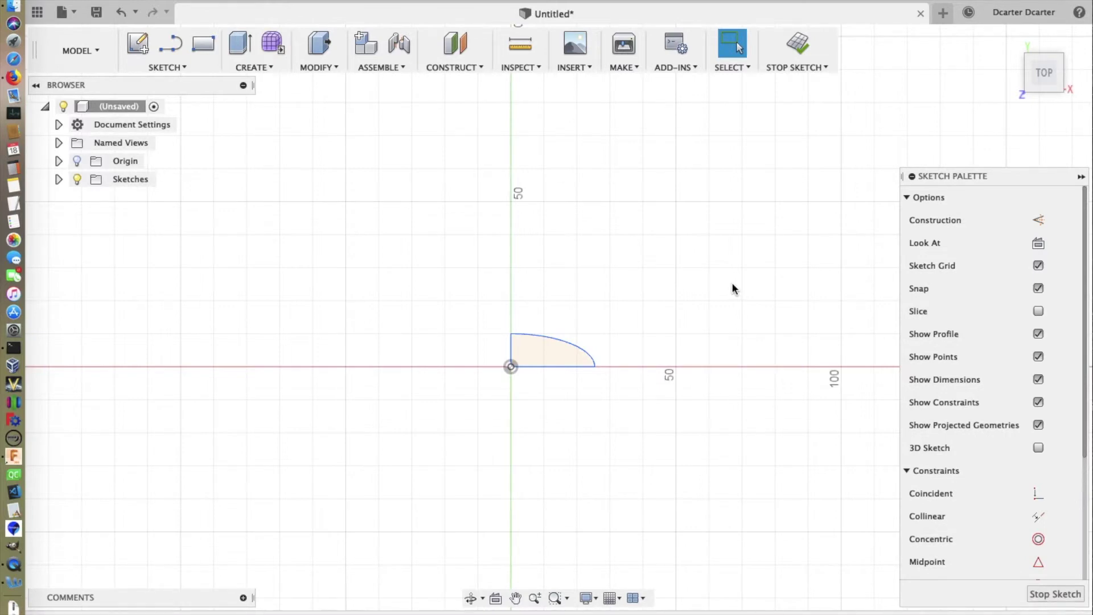
key(super+z)
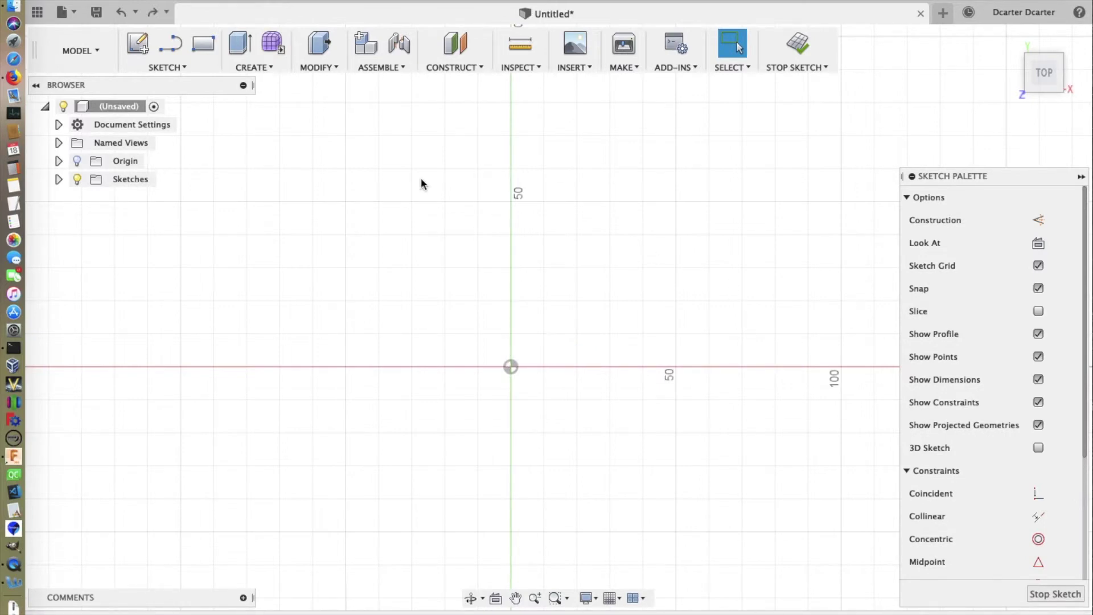
Generate a solid ogive nose profile, 60 mm by 10 mm at resolution 5, then undo it.
click(159, 67)
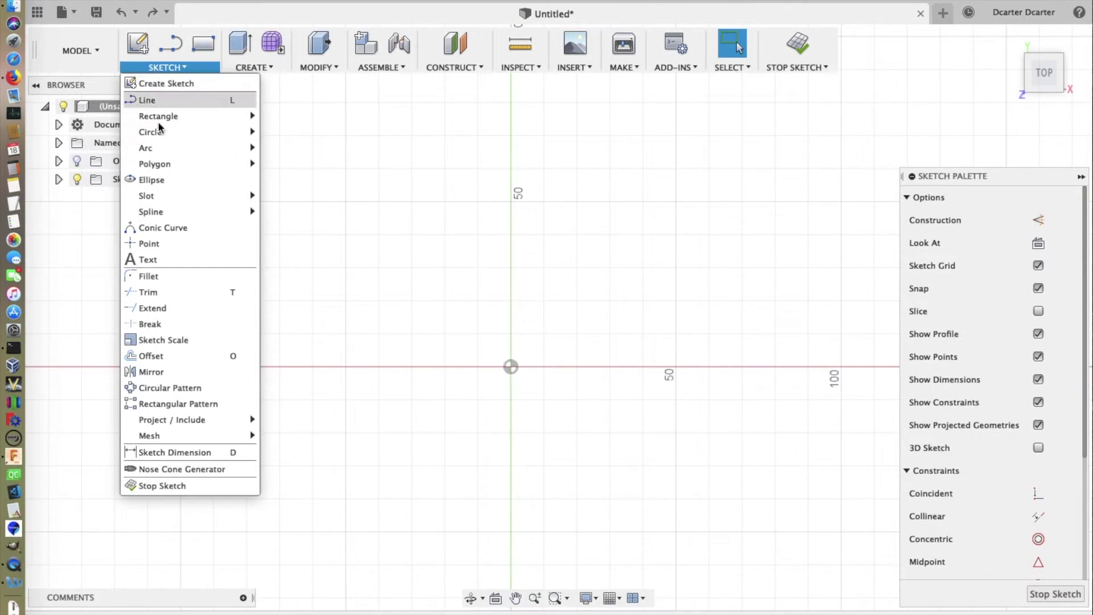
click(200, 467)
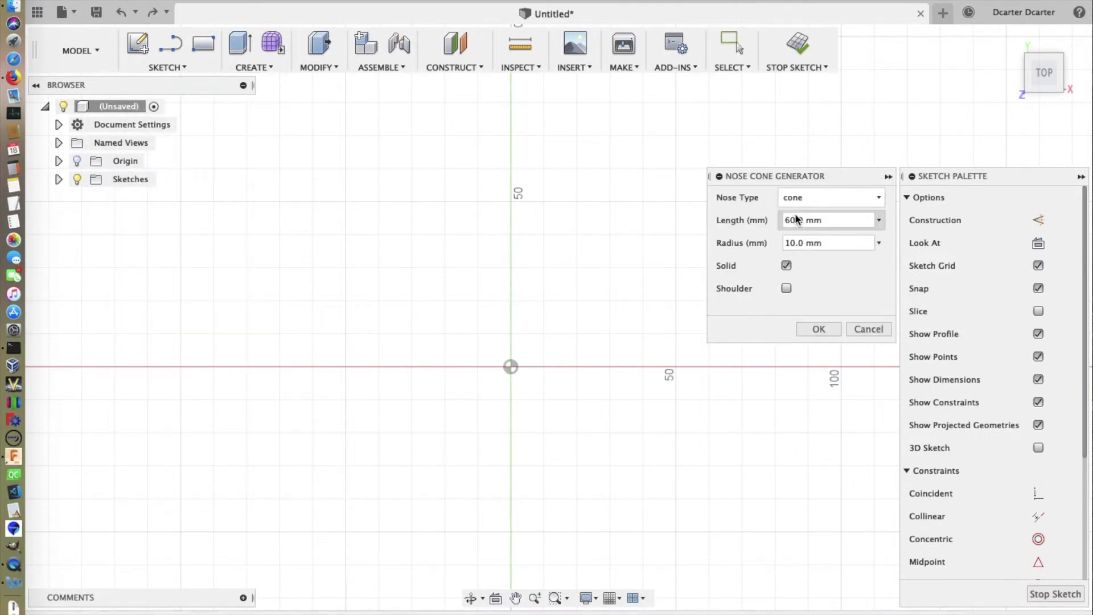
click(797, 199)
click(802, 239)
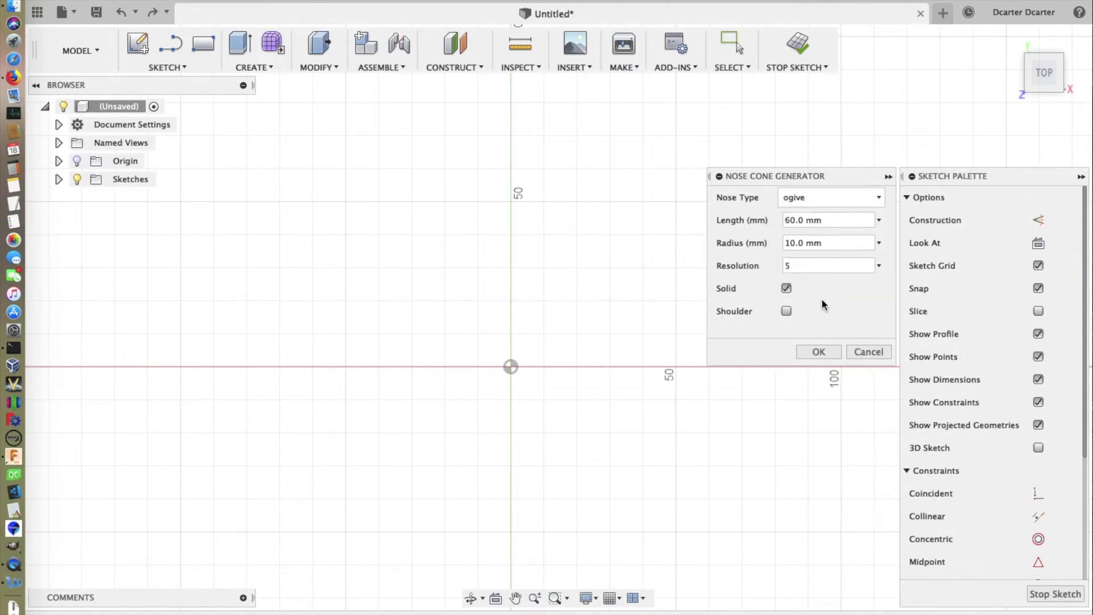
click(789, 265)
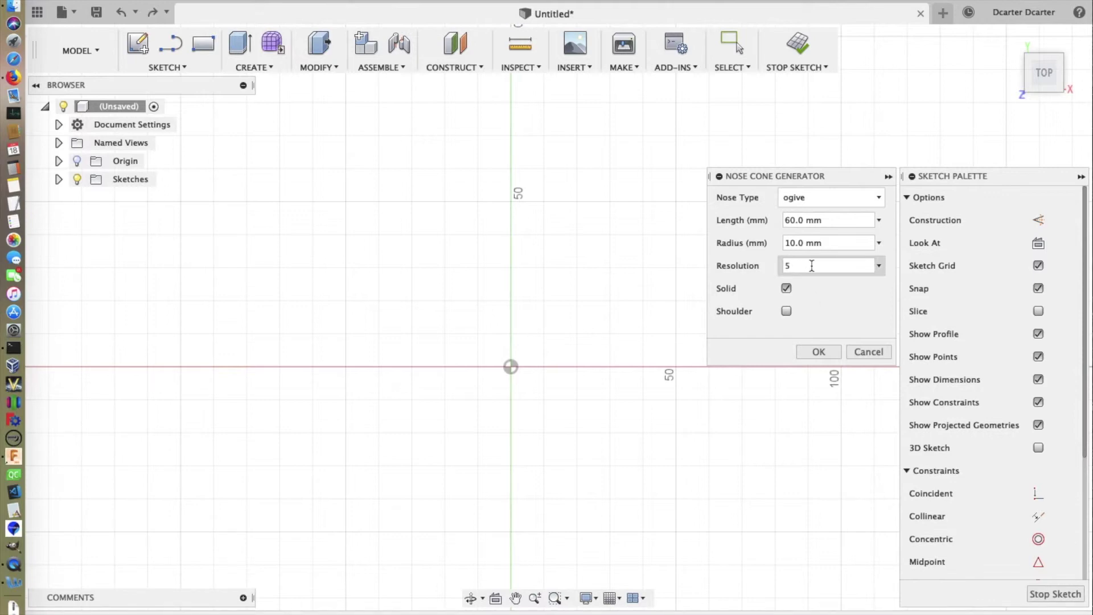
click(832, 352)
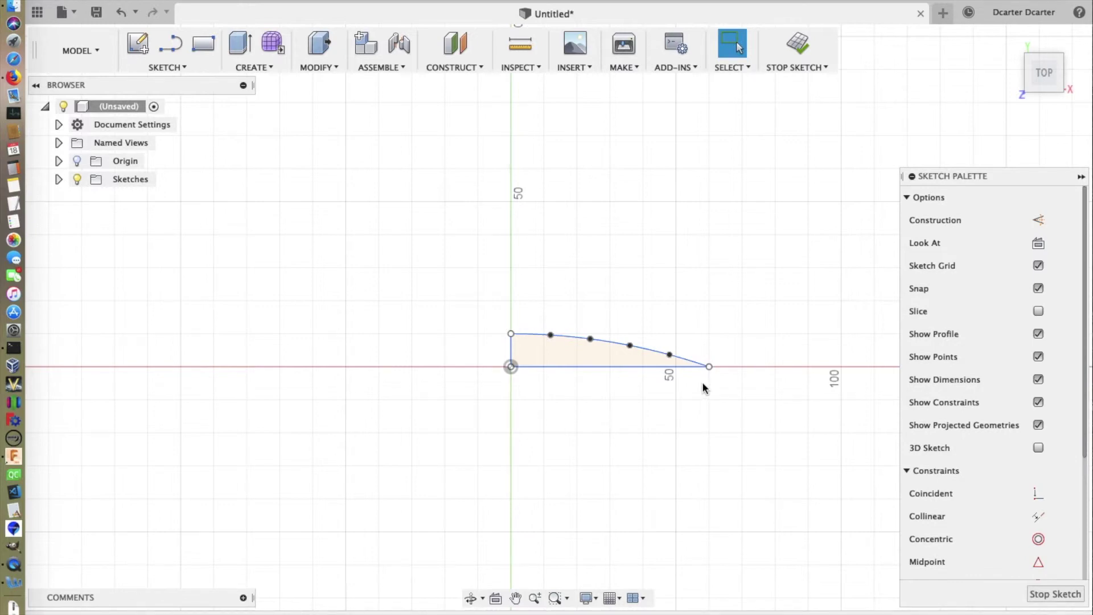
key(super+z)
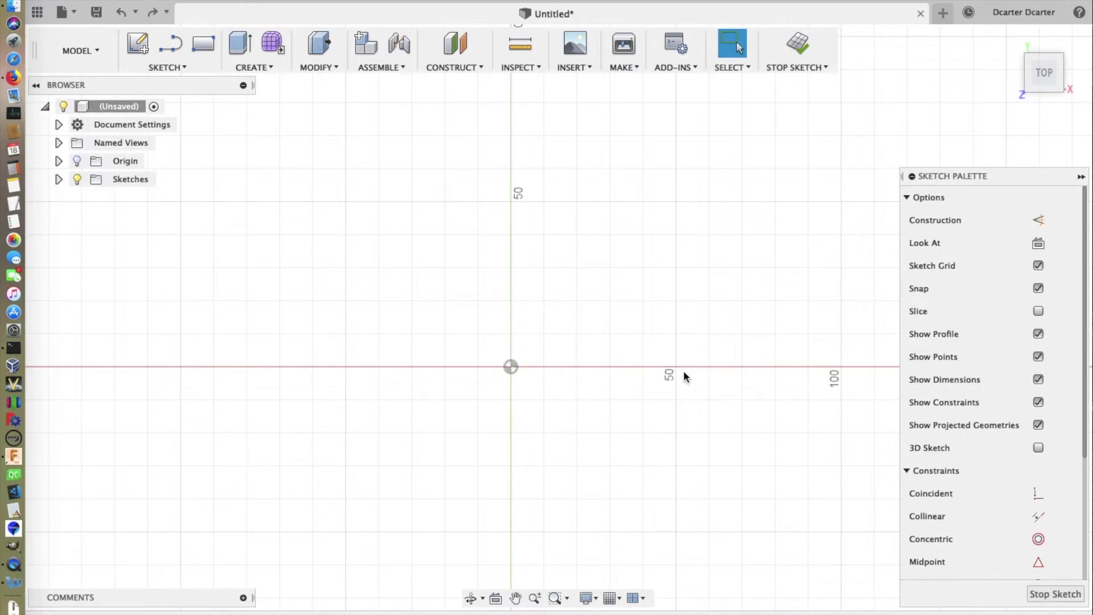
Generate a Haack nose cone profile with coefficient 1.3, 60 mm long, 10 mm radius, and select it.
click(180, 69)
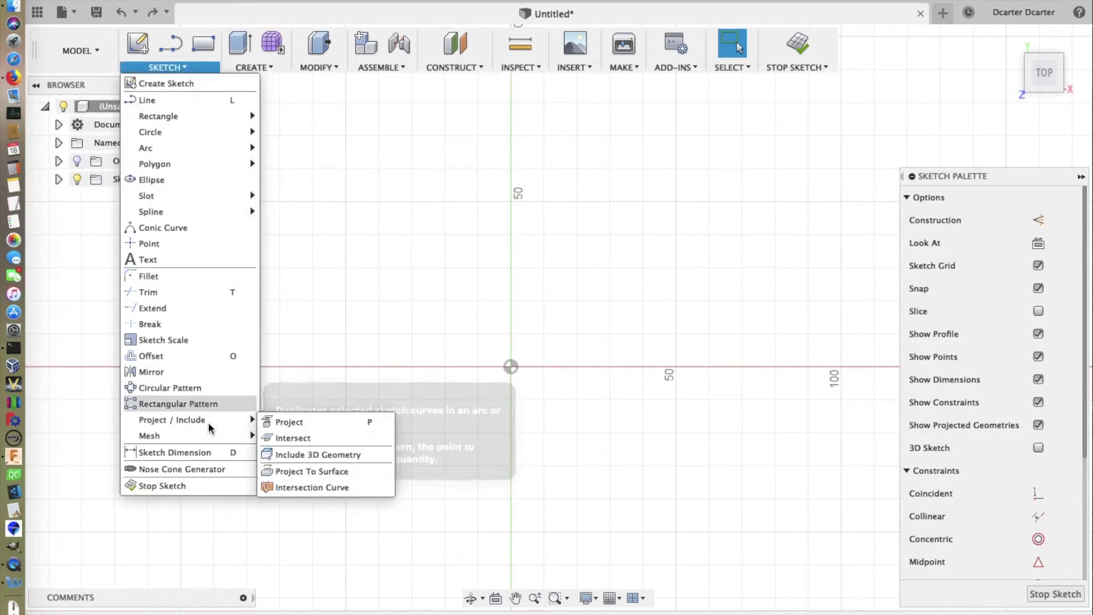
click(220, 468)
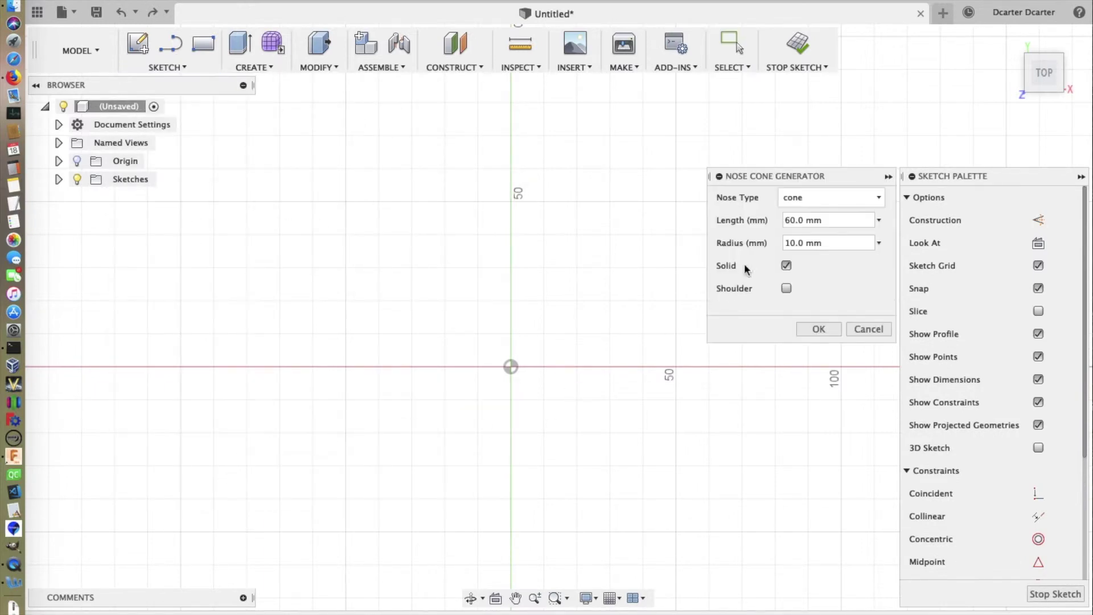
click(798, 200)
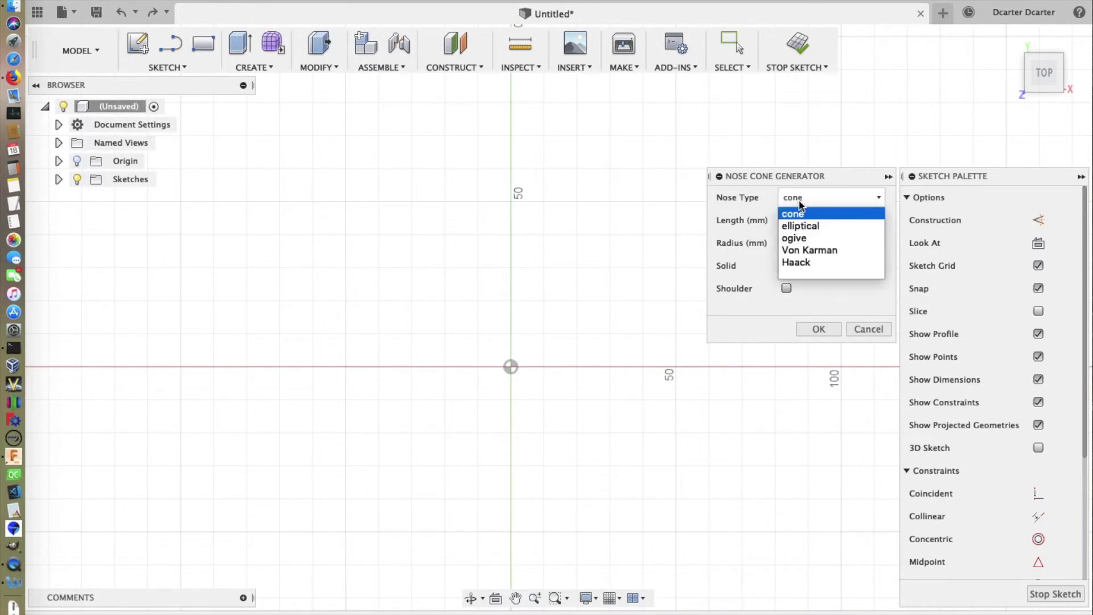
click(804, 263)
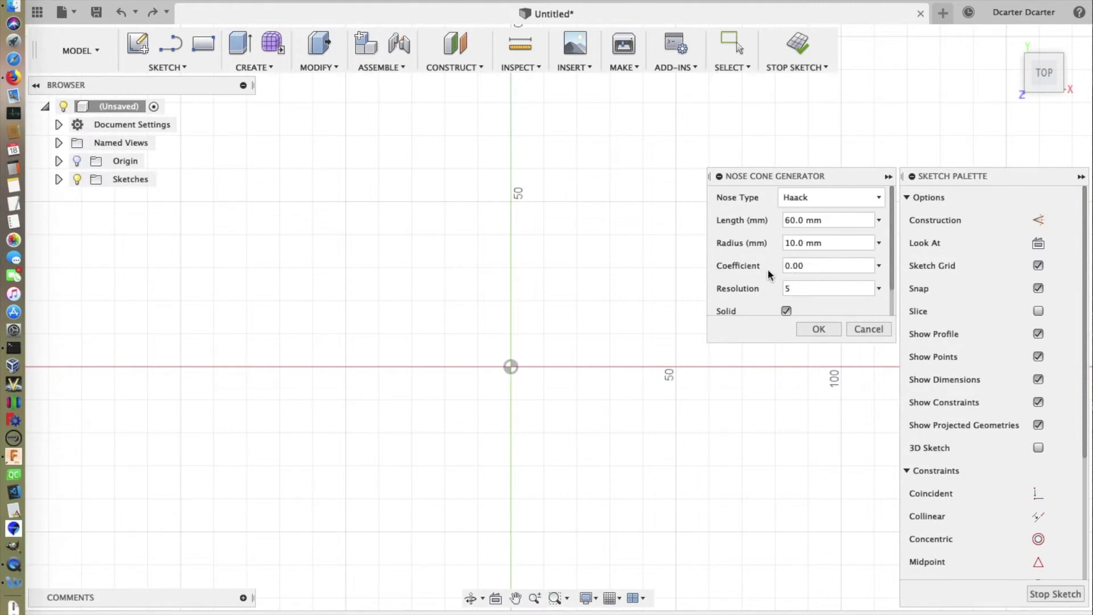
click(813, 268)
drag(815, 266, 766, 267)
text(1.3)
click(818, 330)
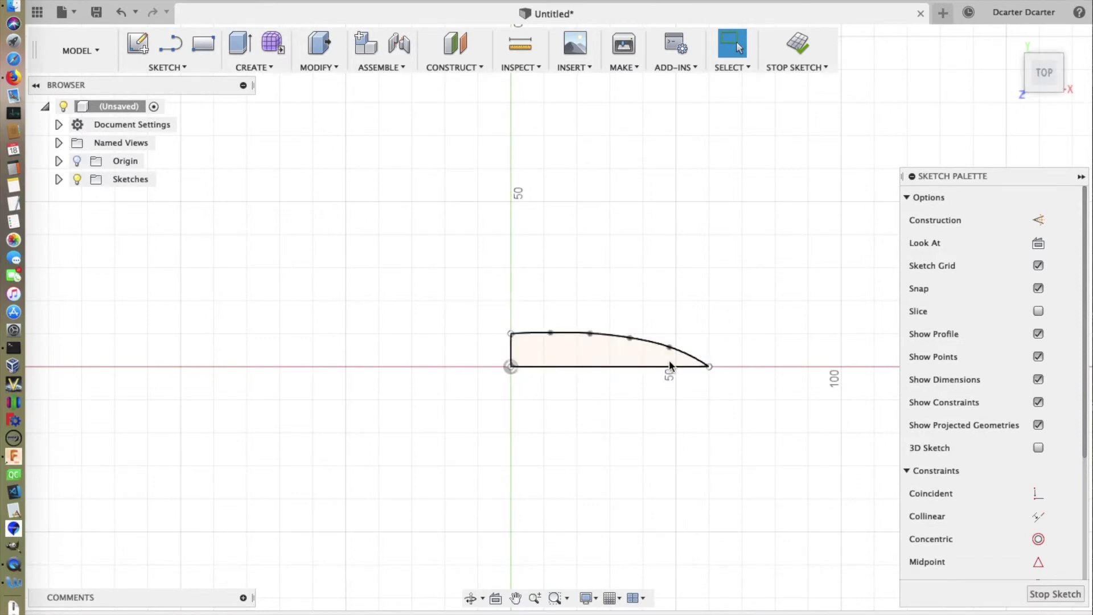
drag(505, 347, 716, 371)
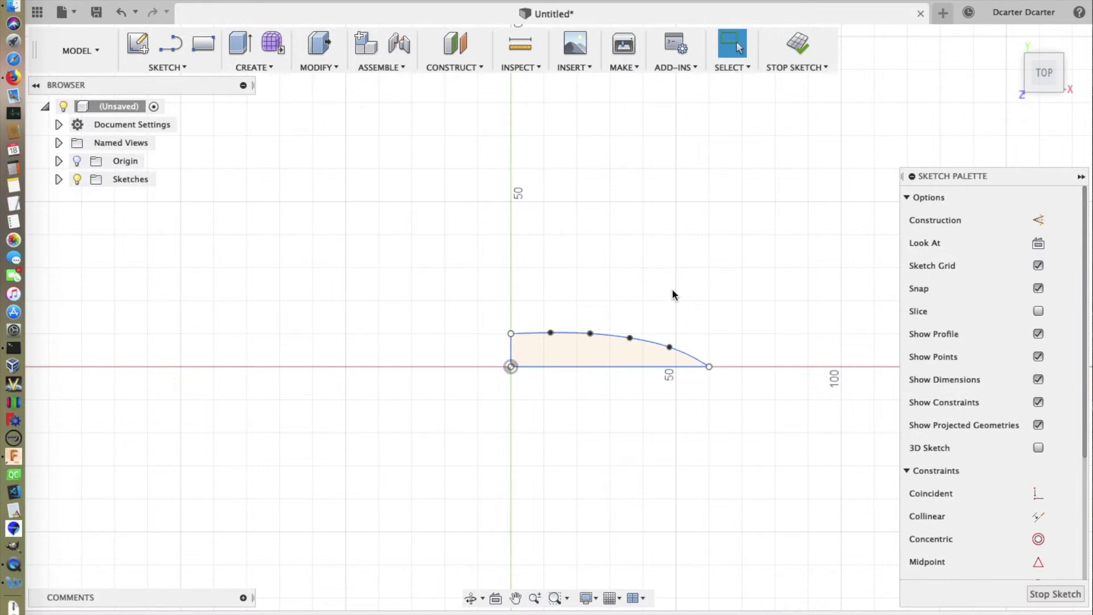
Add a Von Karman nose profile over the Haack curve to compare, then undo the profiles.
click(154, 69)
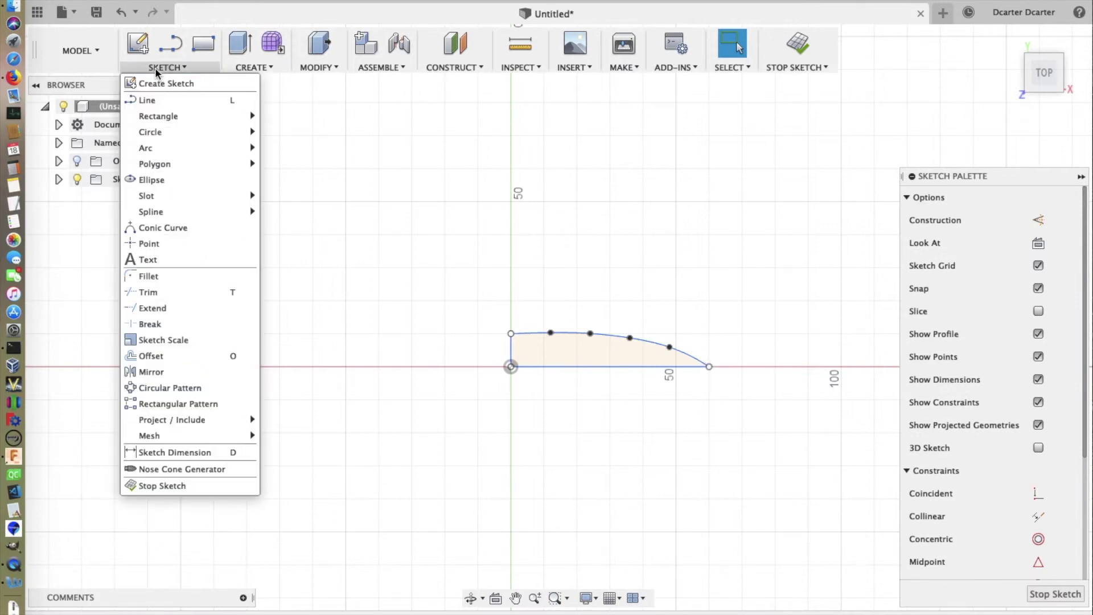
click(190, 472)
click(788, 197)
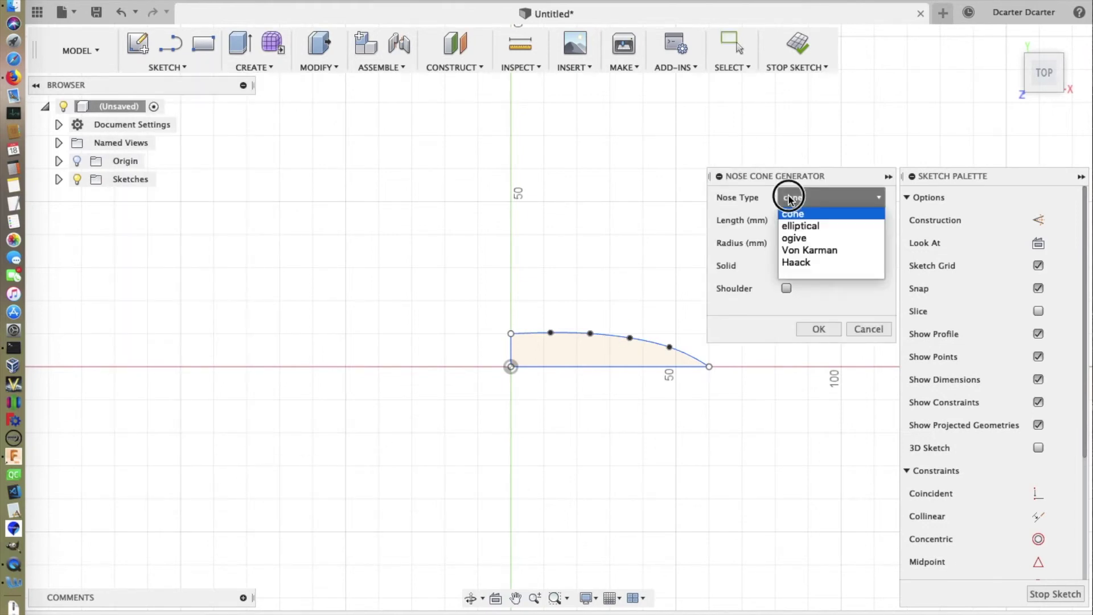
click(835, 252)
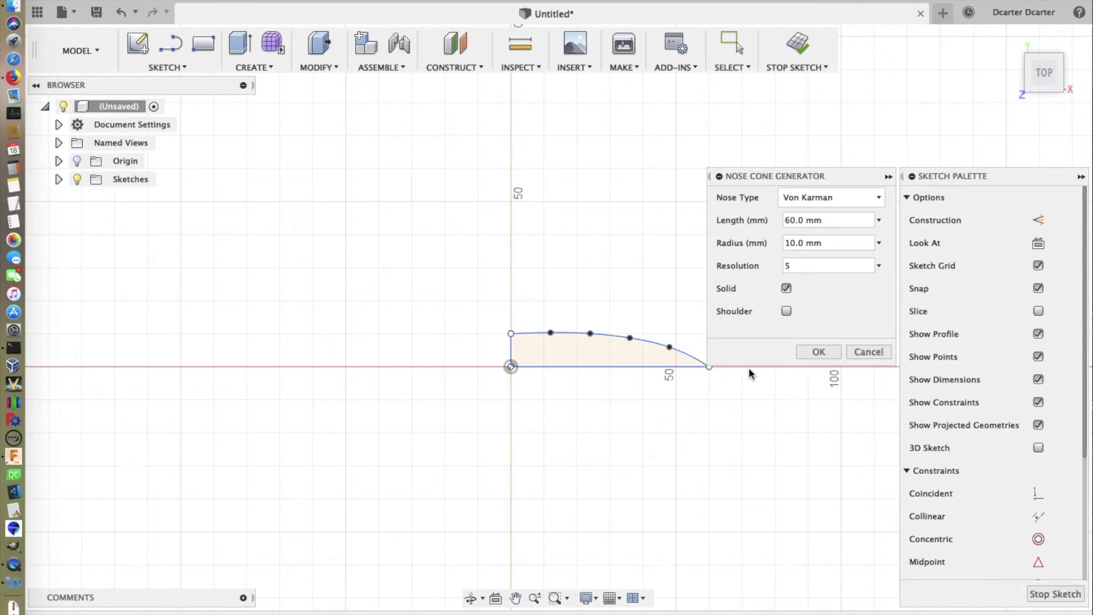
click(808, 354)
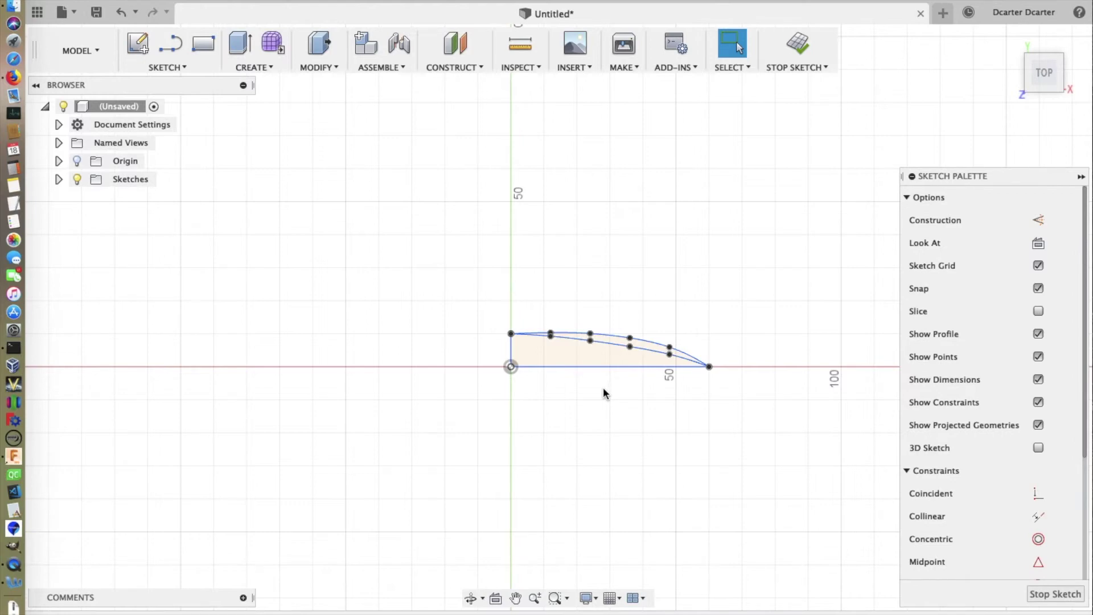
key(super+z)
key(super+z)
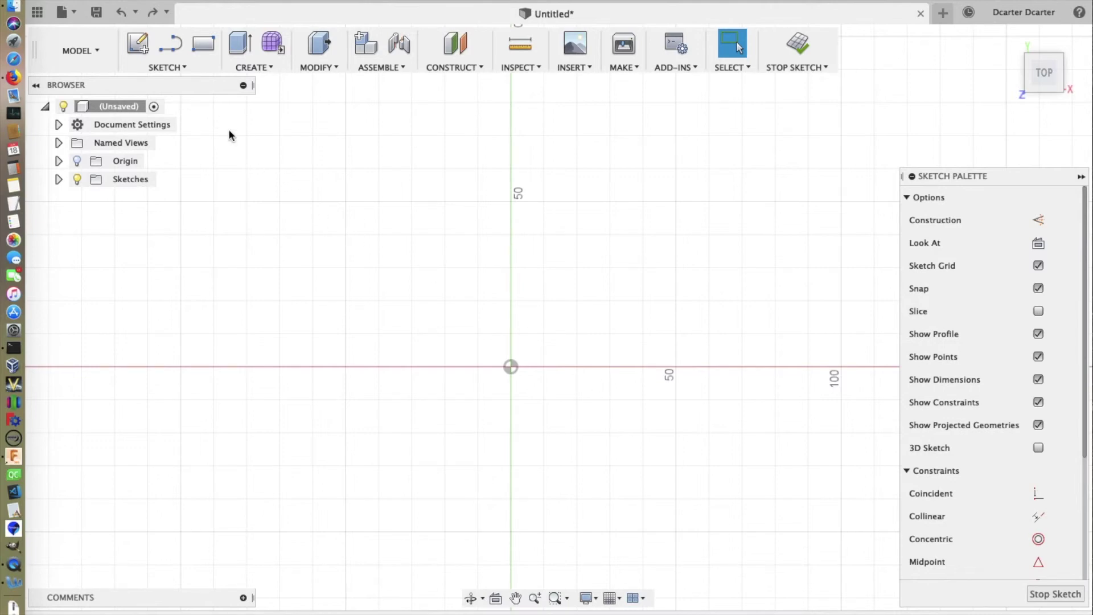
Generate an elliptical nose cone profile, hollow with a 2.0 mm wall, and finish the sketch.
click(170, 67)
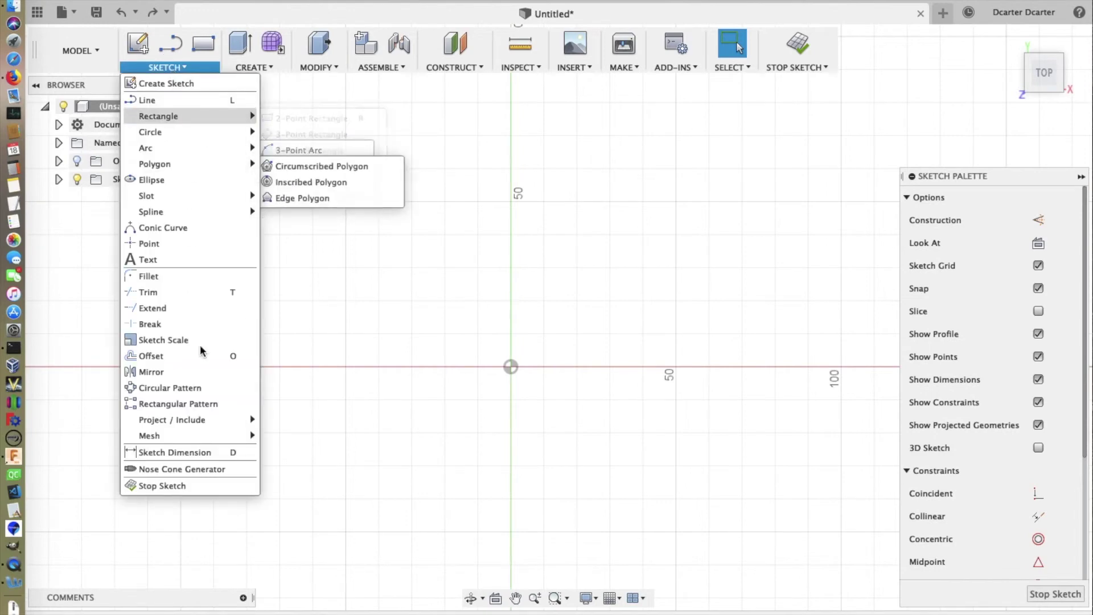
click(200, 469)
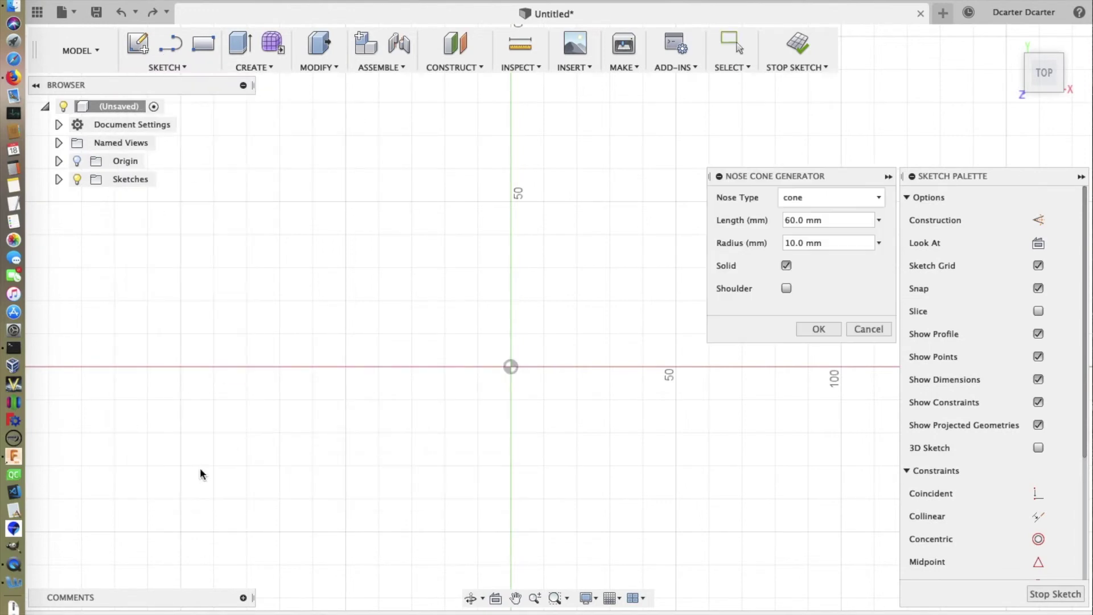
click(829, 201)
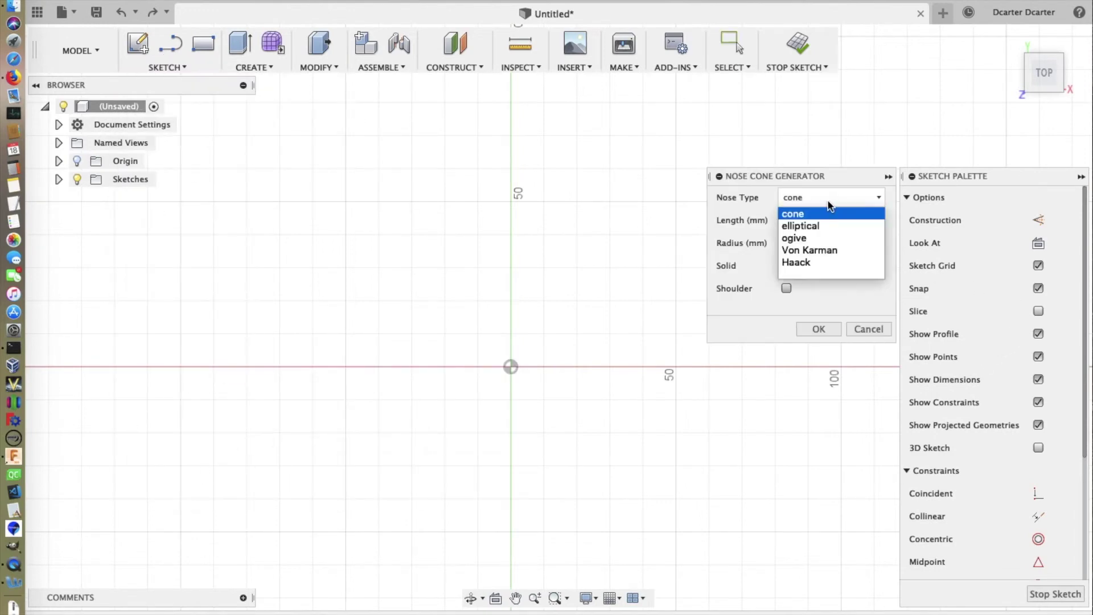
click(828, 226)
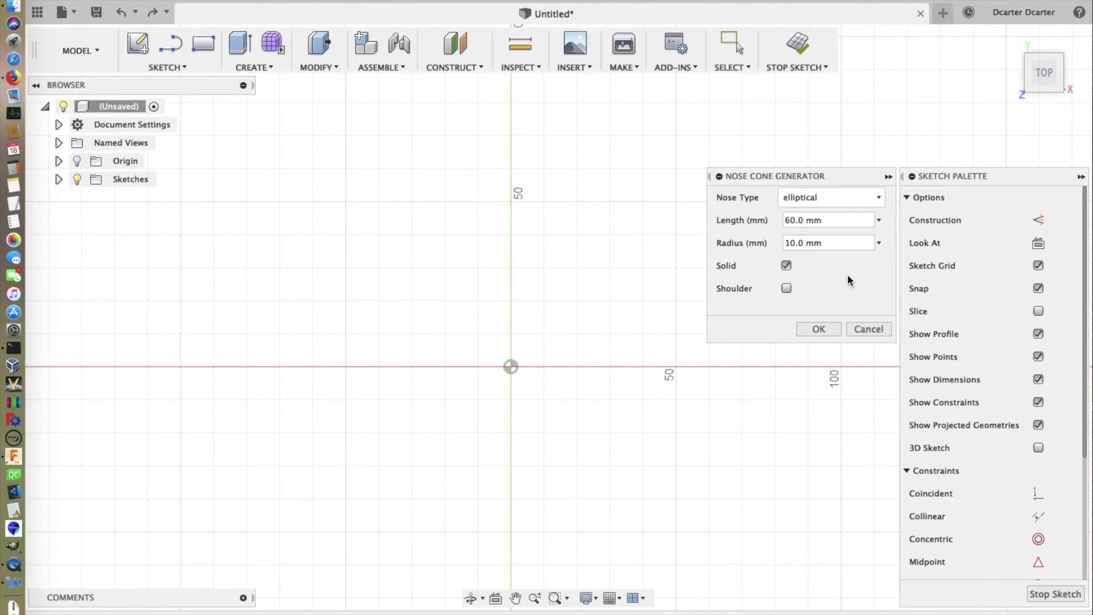
click(790, 266)
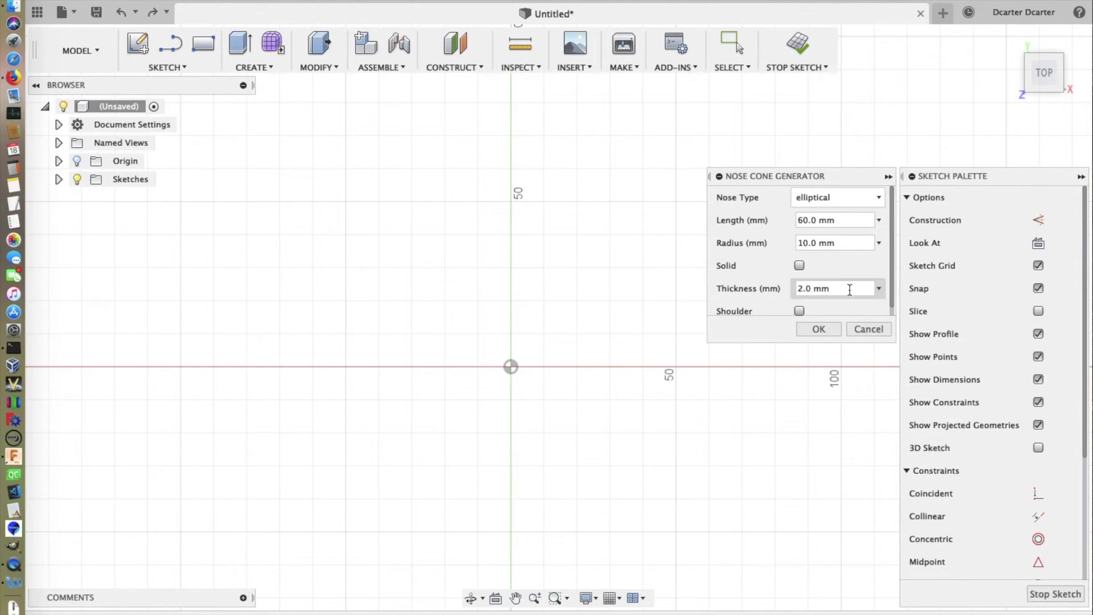
double_click(800, 289)
text(1)
click(826, 332)
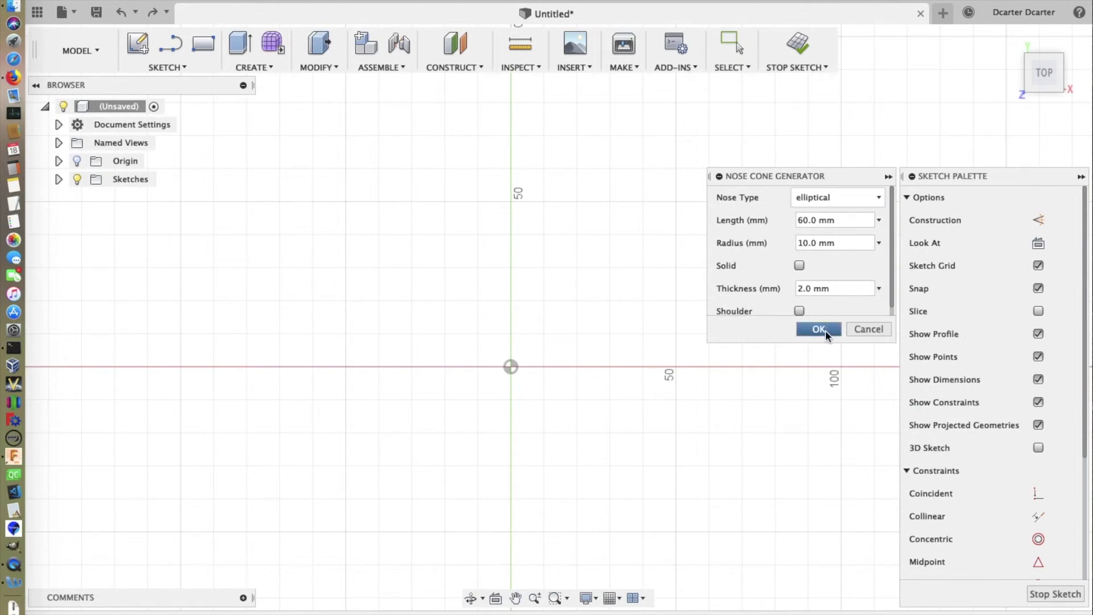
click(826, 333)
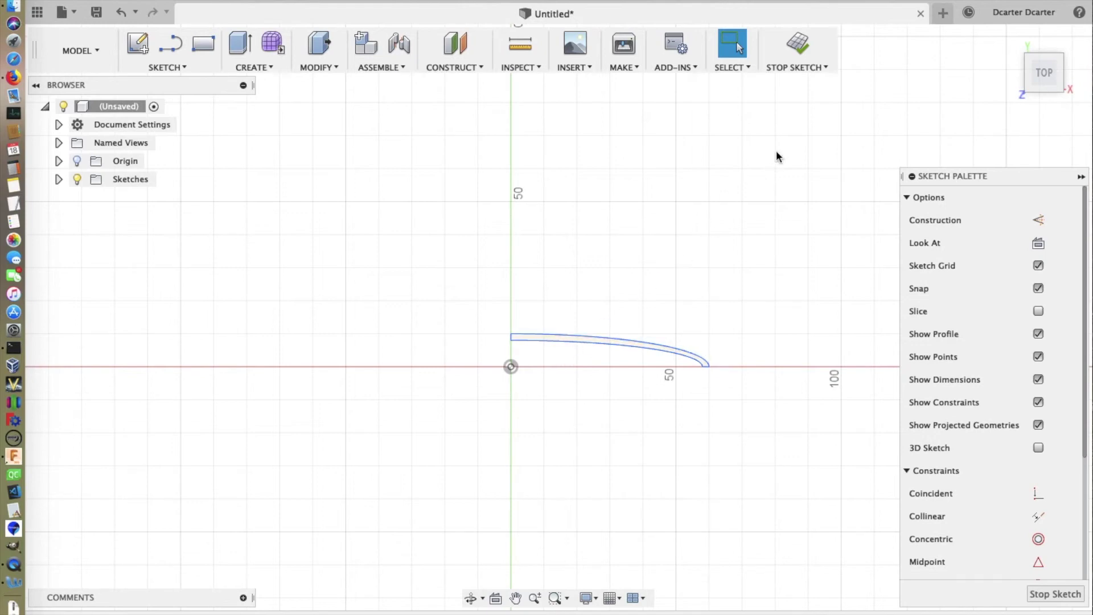
click(791, 52)
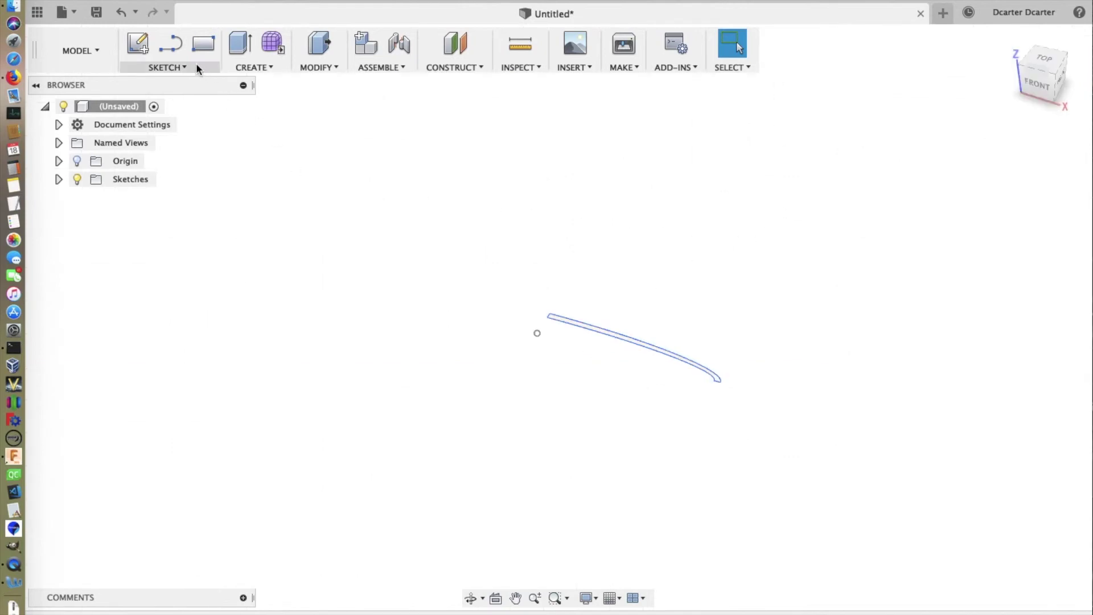
Revolve the hollow elliptical profile 360° about the X axis, then orbit to view the open end.
click(251, 67)
click(260, 131)
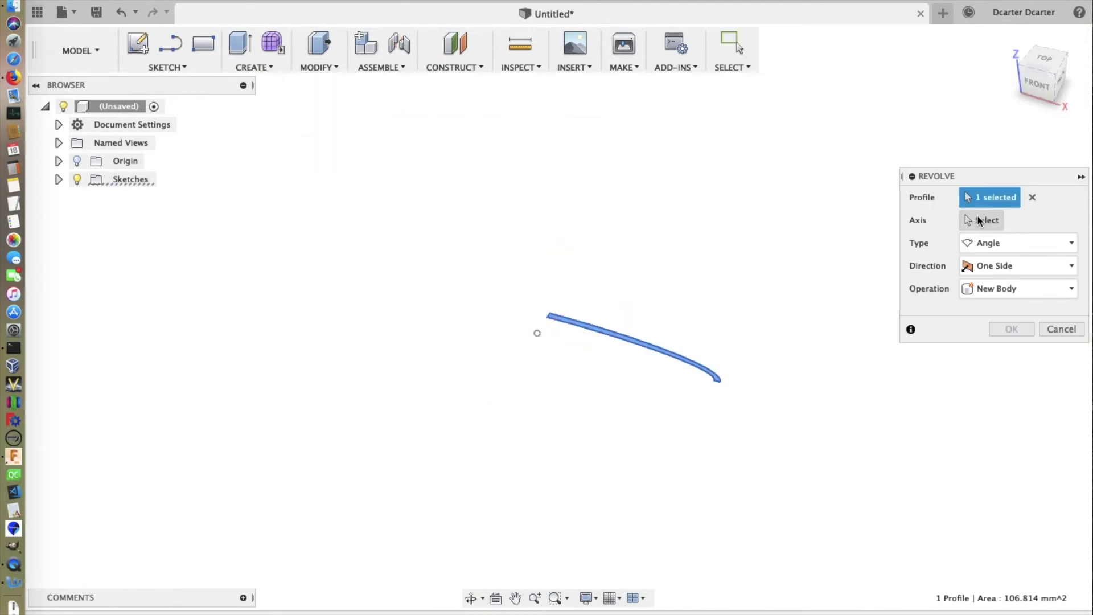
click(979, 221)
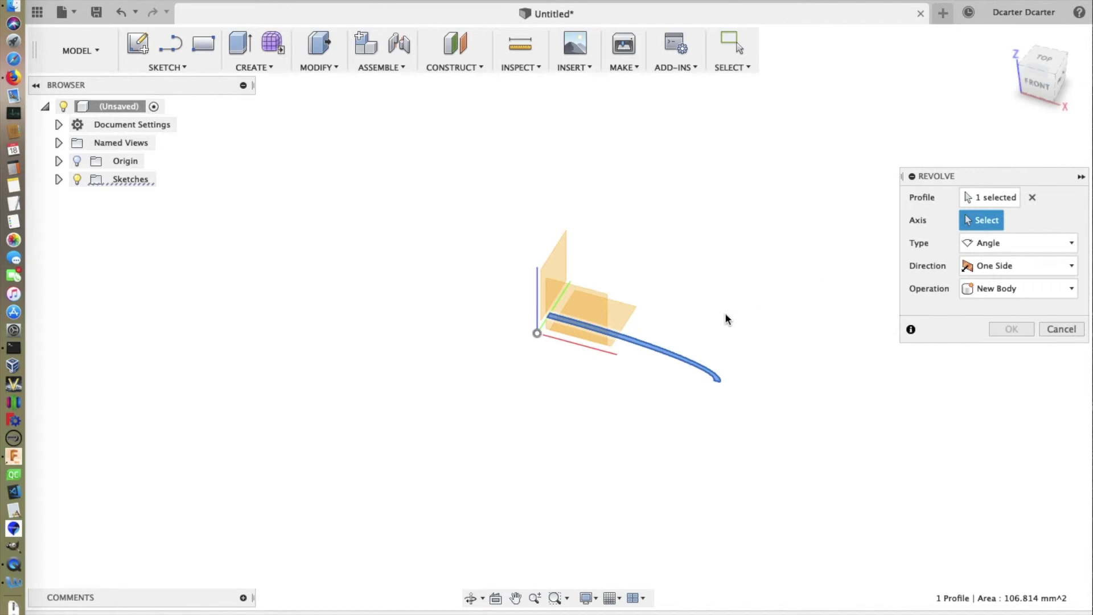
click(610, 350)
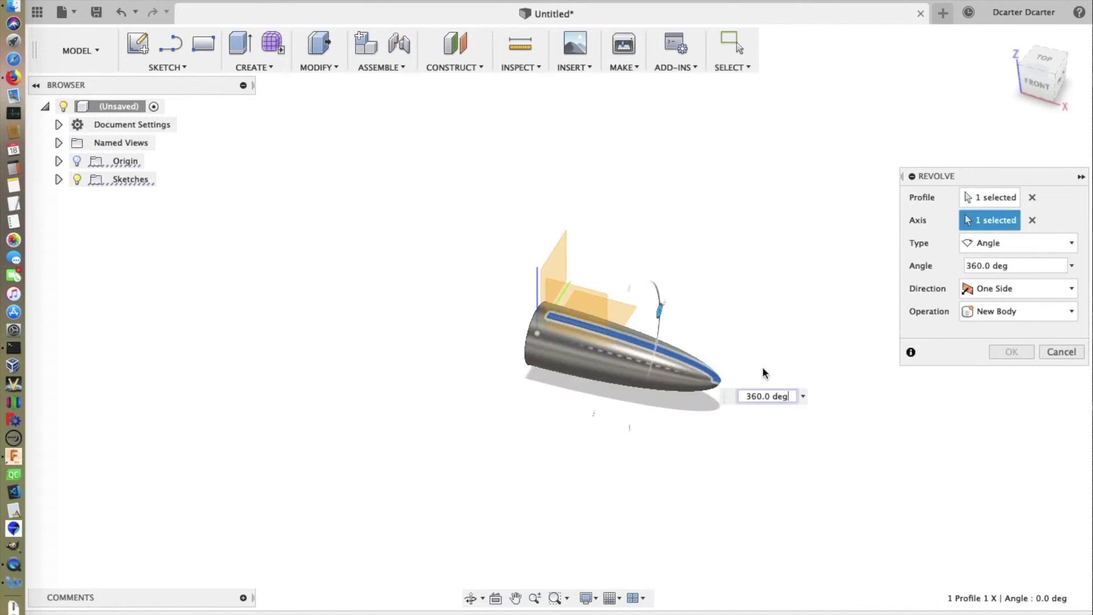
click(1002, 355)
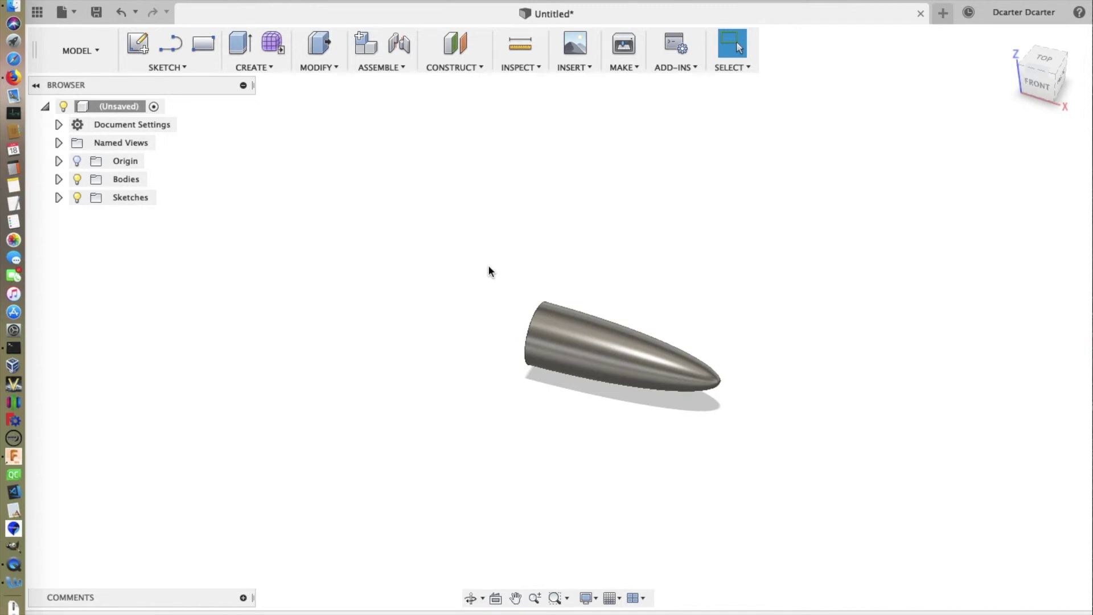
shift+middle_drag(488, 264, 637, 204)
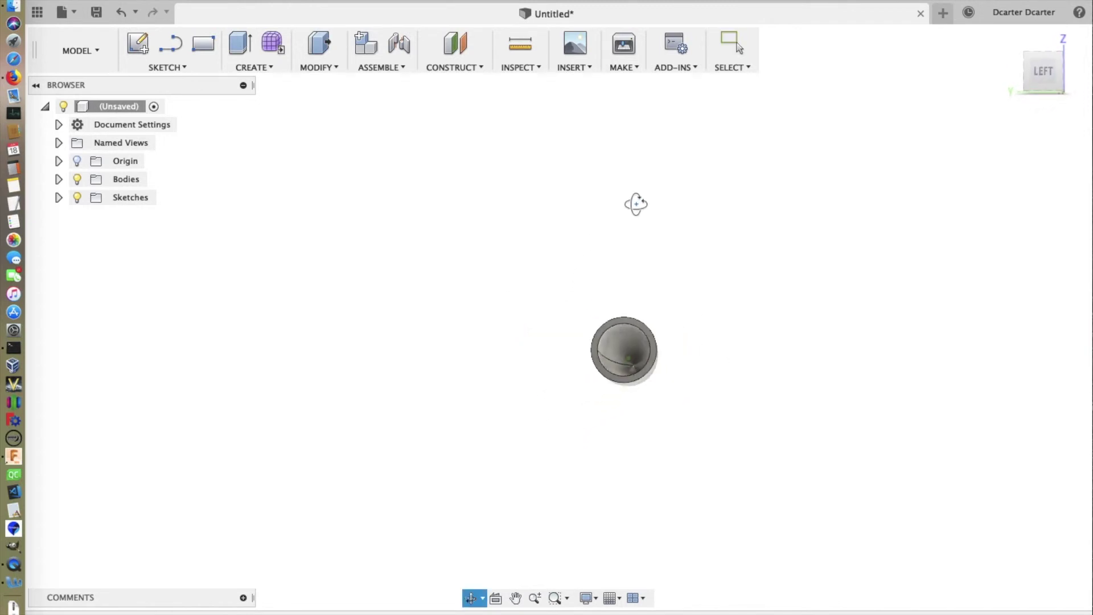
shift+middle_drag(636, 204, 488, 259)
Undo the hollow revolve, then generate a solid elliptical profile with a 30 mm long, 8 mm radius shoulder.
key(super+z)
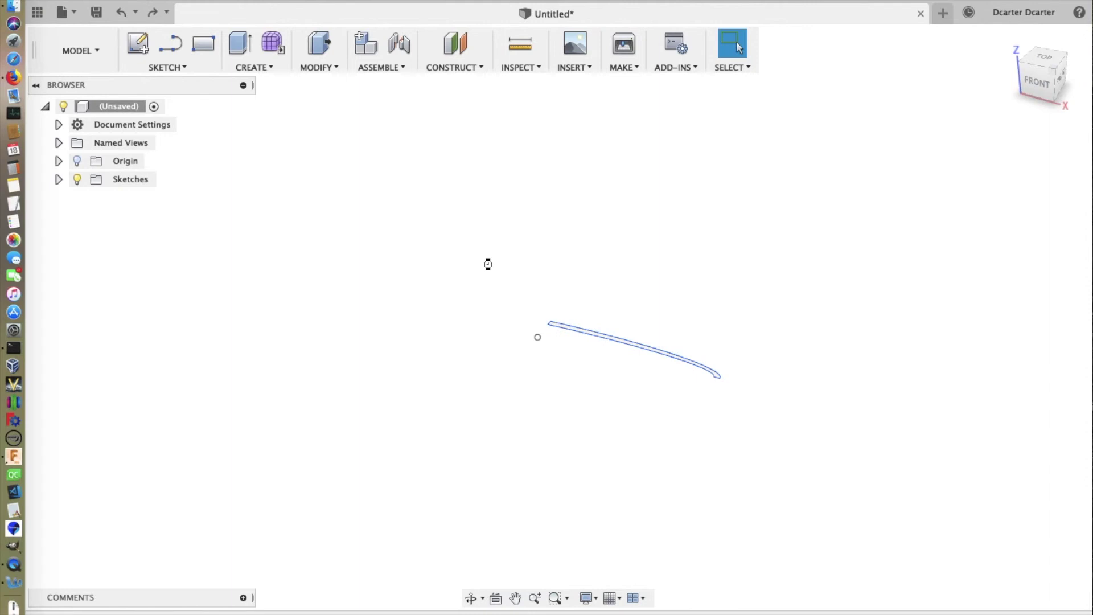
key(super+z)
key(super+z)
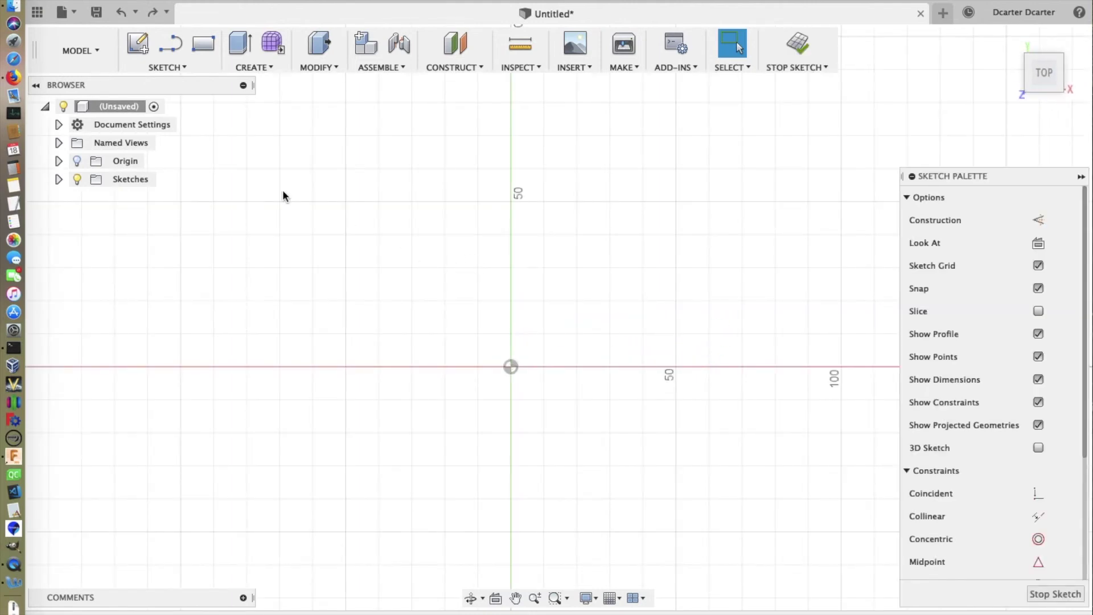
click(172, 66)
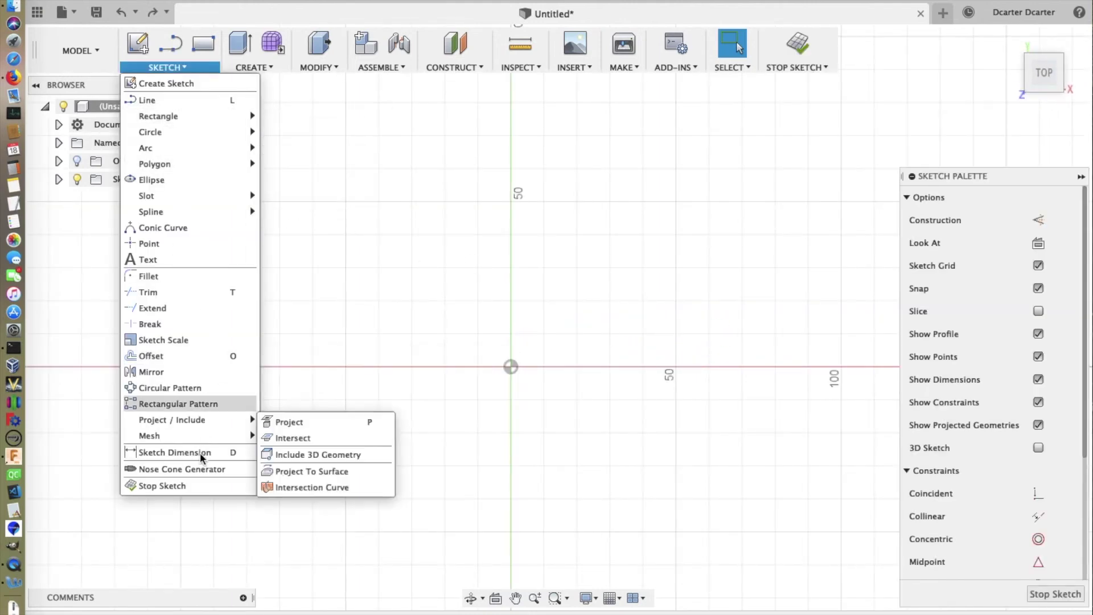
click(198, 469)
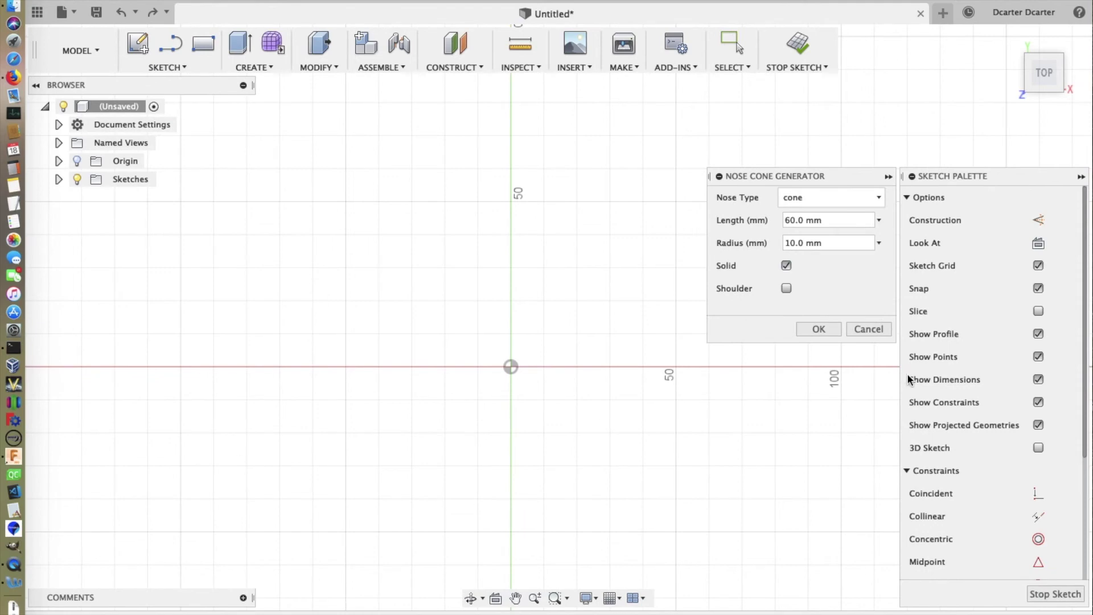
click(880, 198)
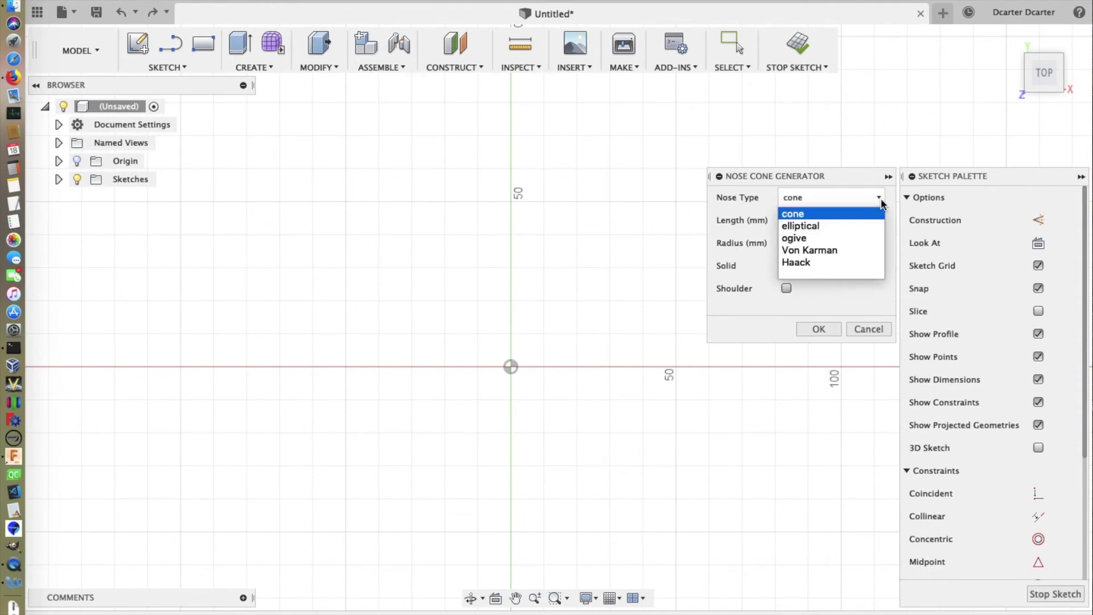
click(868, 228)
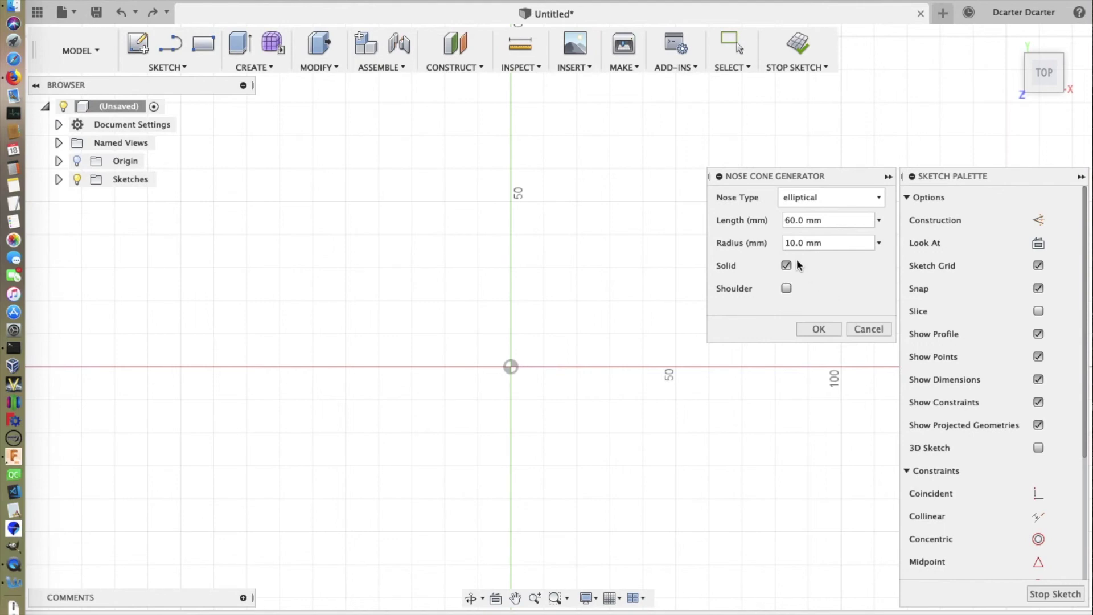
click(787, 289)
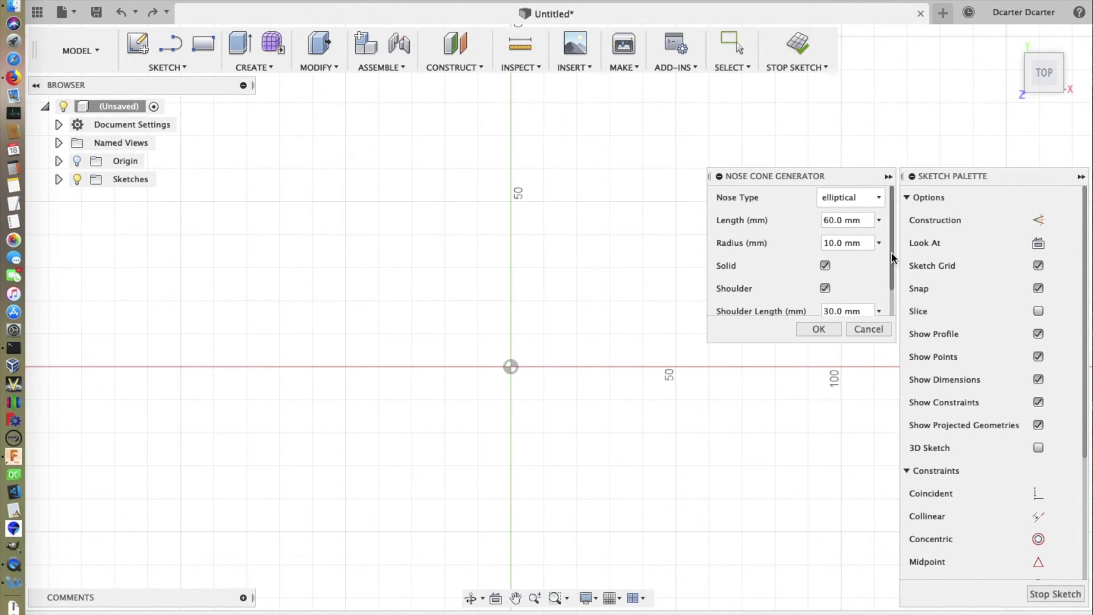
drag(891, 253, 890, 298)
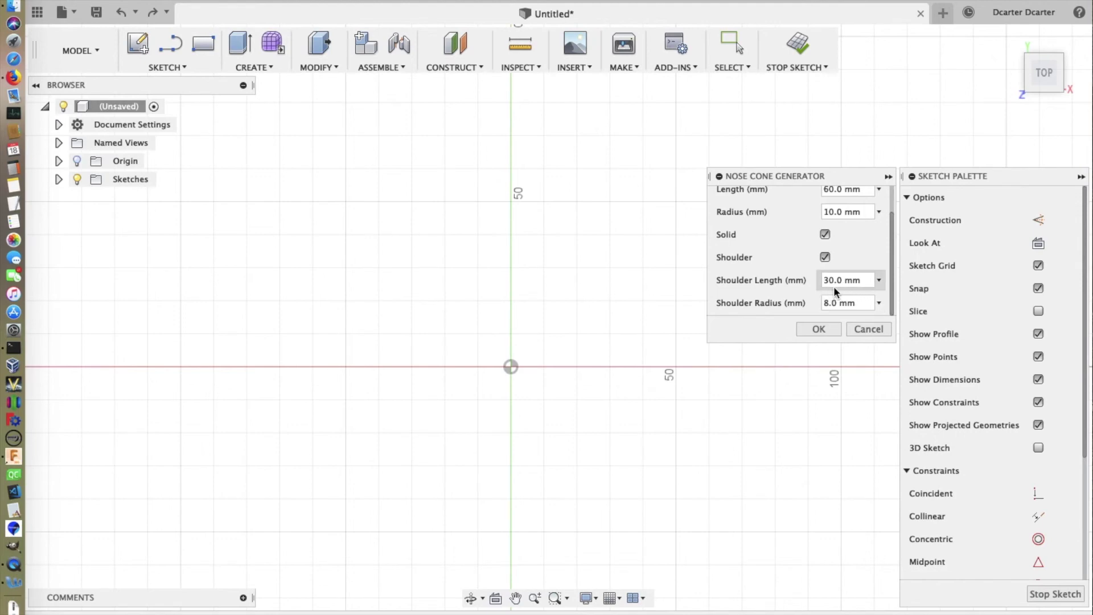
click(826, 327)
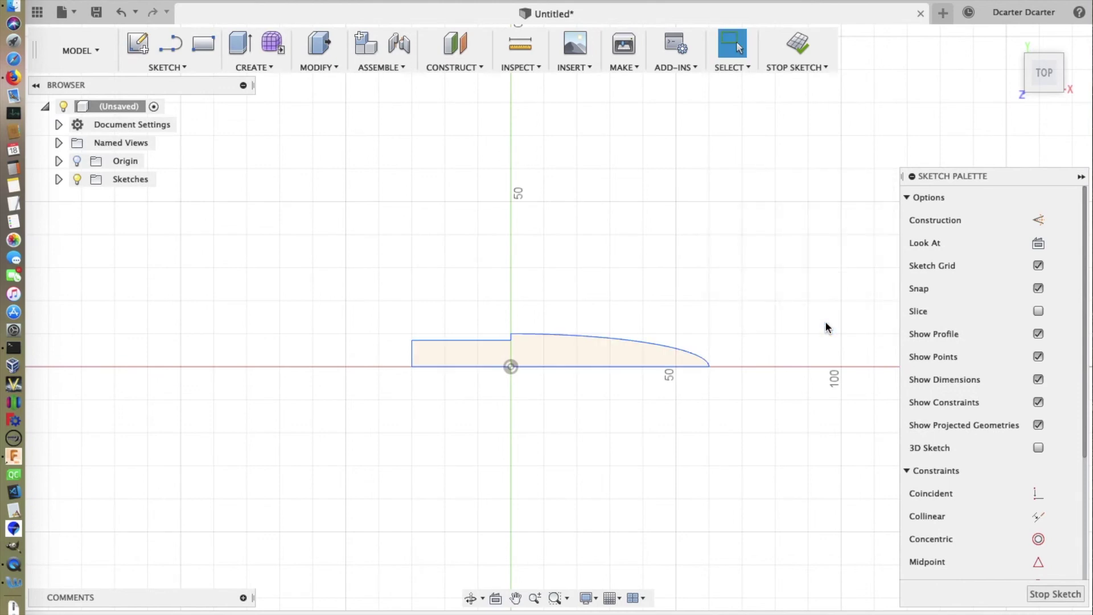
click(798, 43)
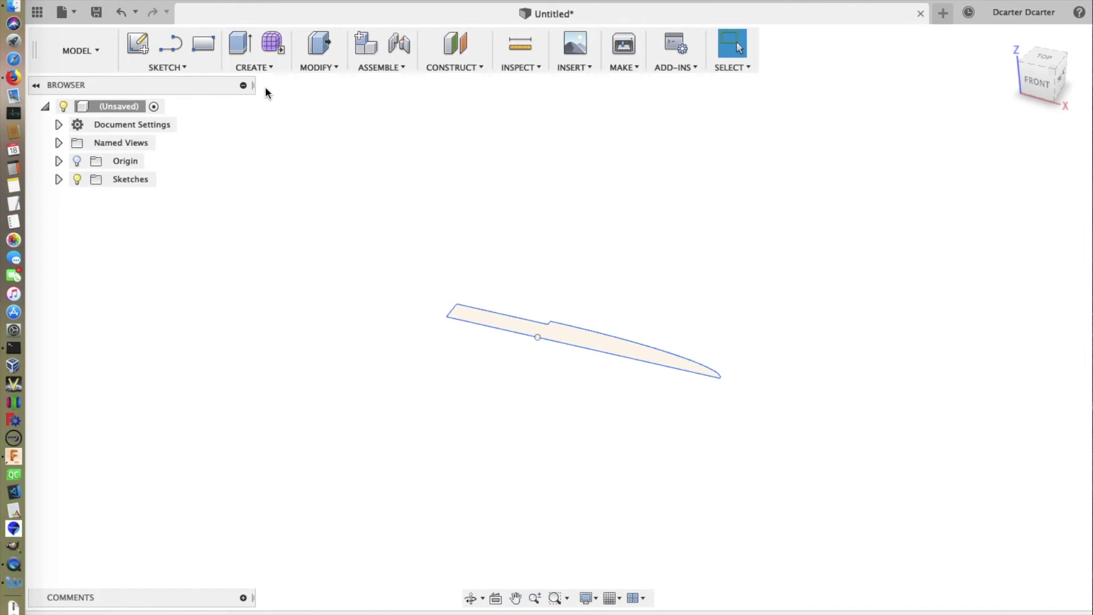
Revolve the shouldered profile about its bottom line into a solid, orbit to check it, then undo.
click(251, 69)
click(254, 132)
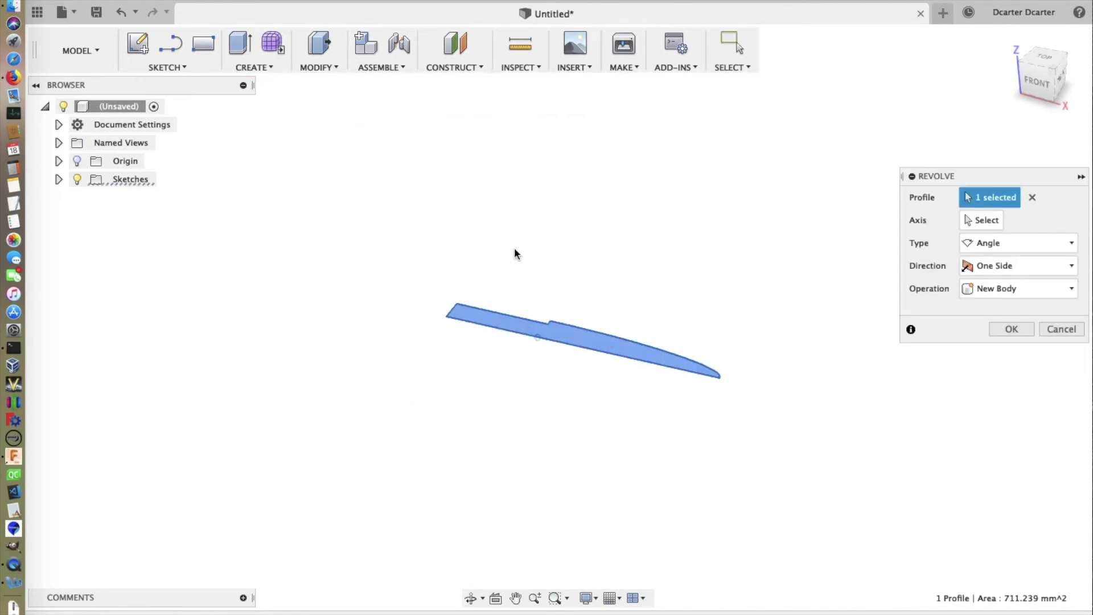
click(979, 222)
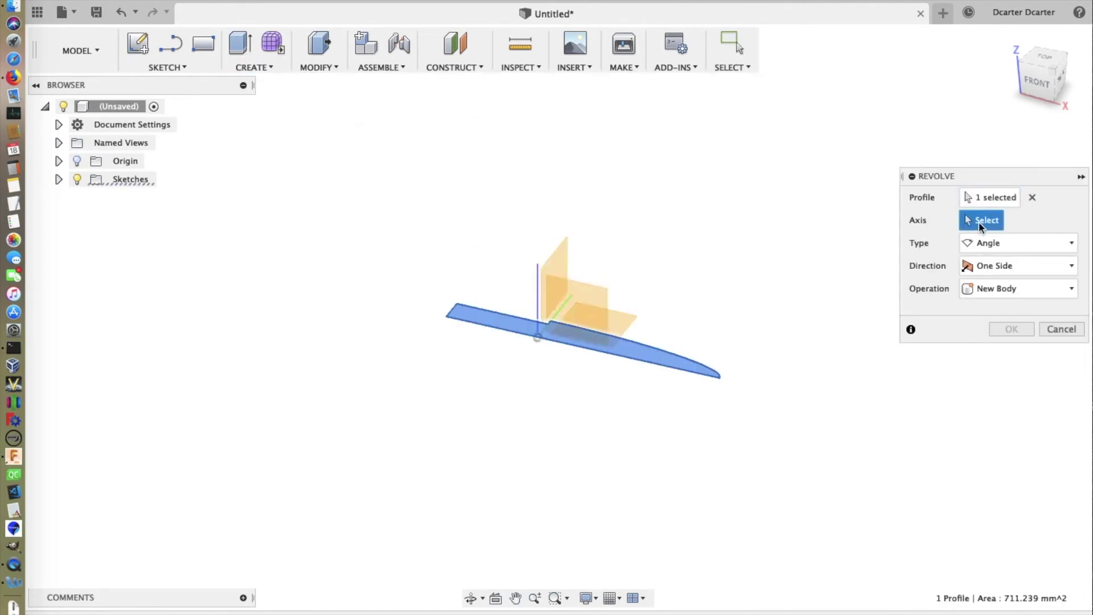
click(580, 348)
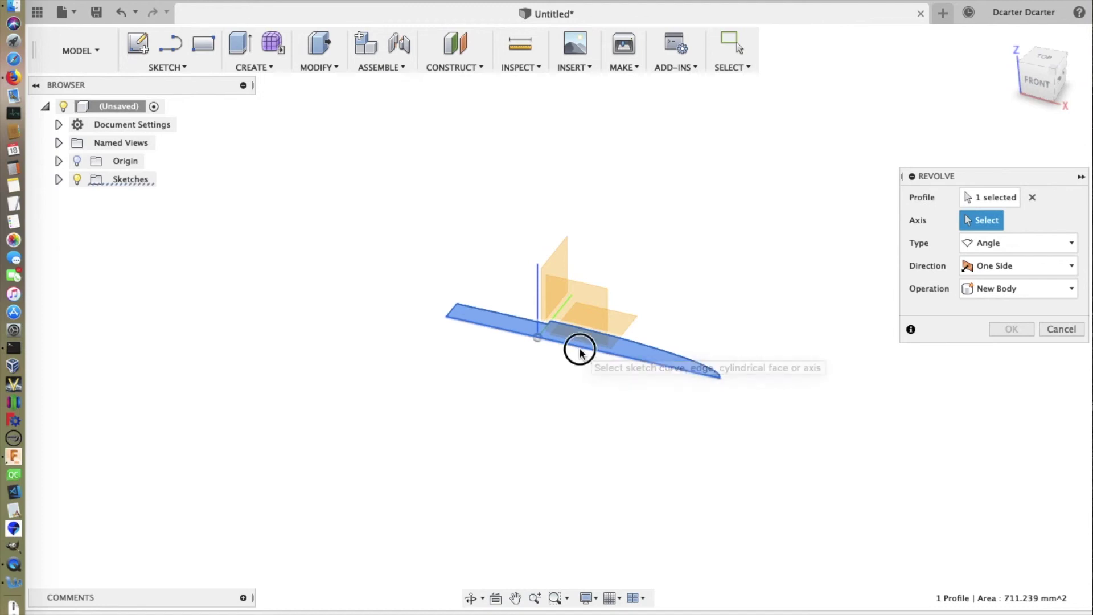
click(1012, 352)
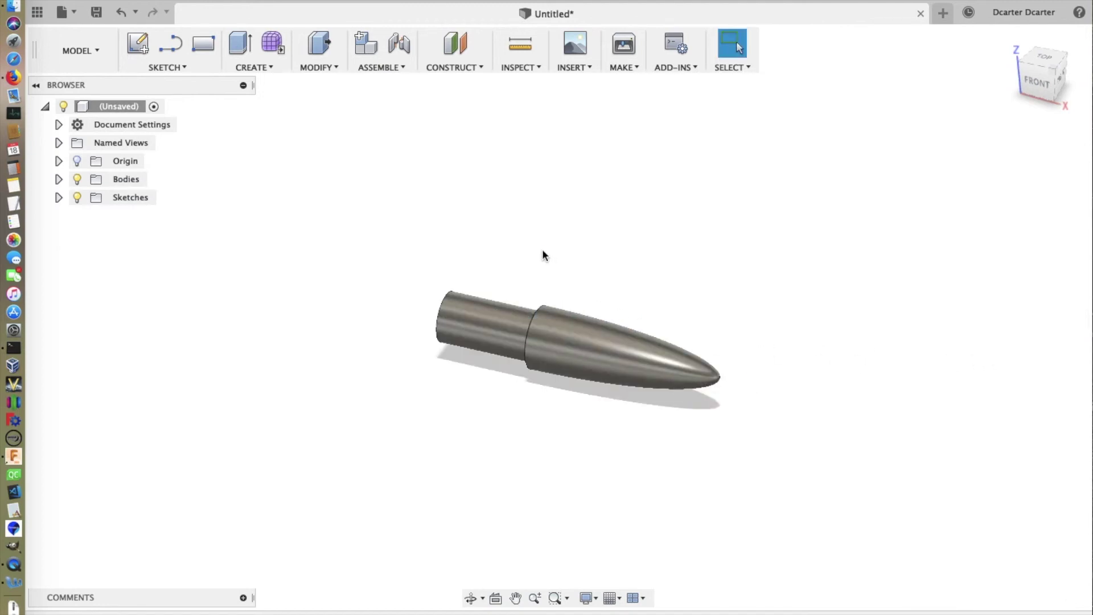
shift+middle_drag(542, 254, 574, 238)
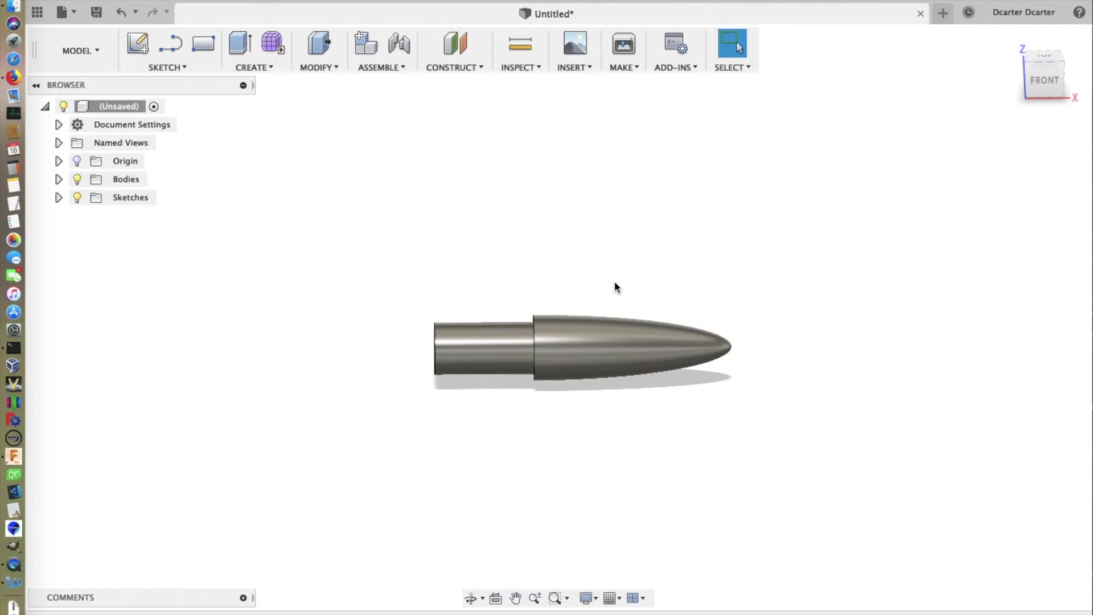
key(super+z)
key(super+z)
key(super+z)
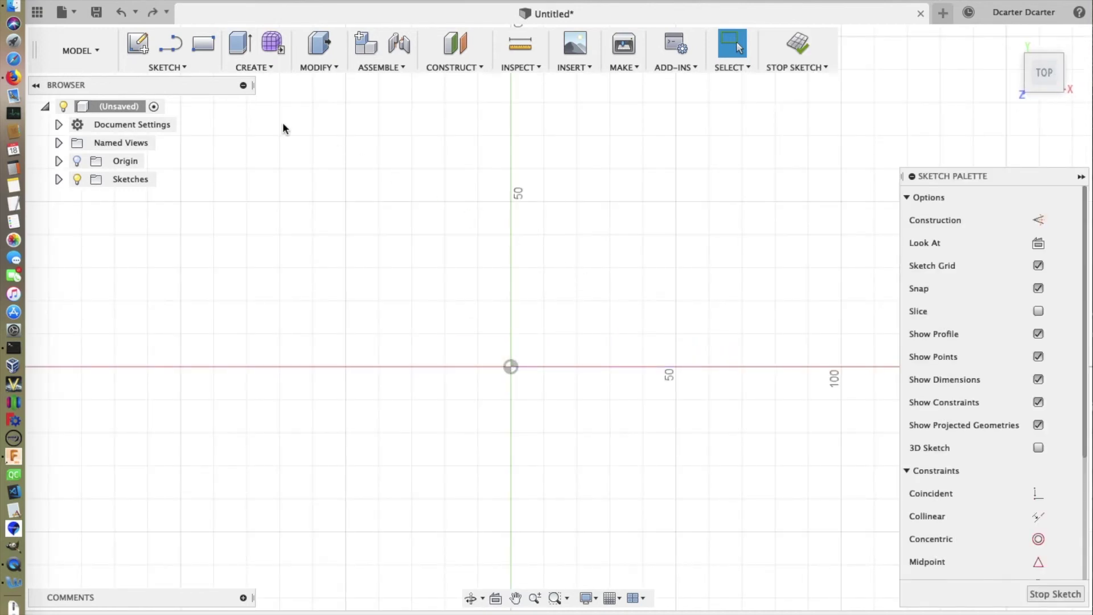
Generate a hollow 60 mm elliptical profile with 2.0 mm walls and a 30 mm, 8 mm radius shoulder.
click(182, 70)
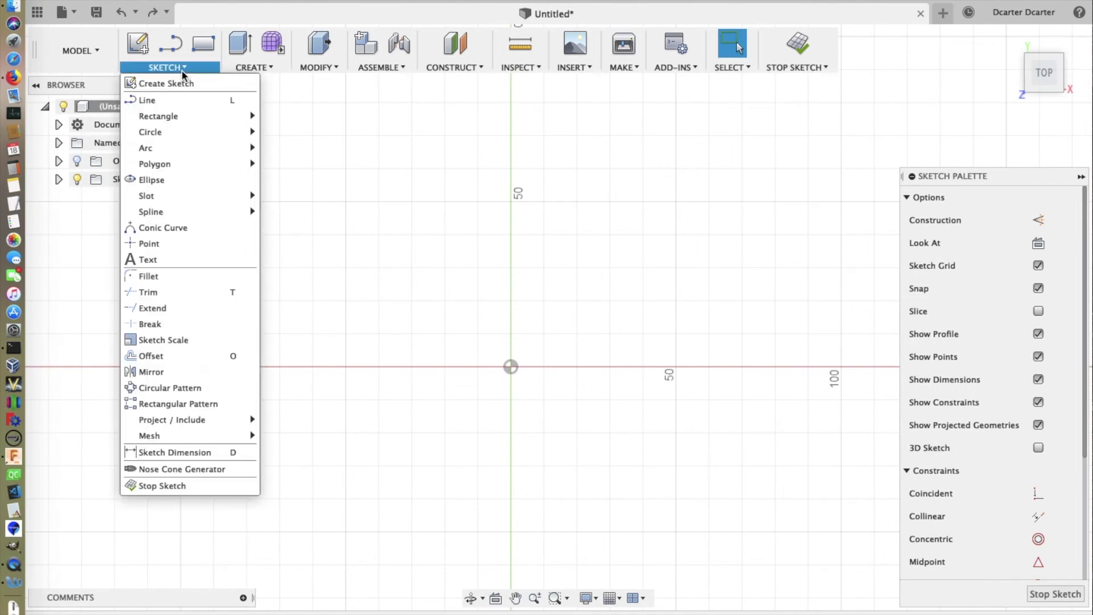
click(196, 468)
click(813, 200)
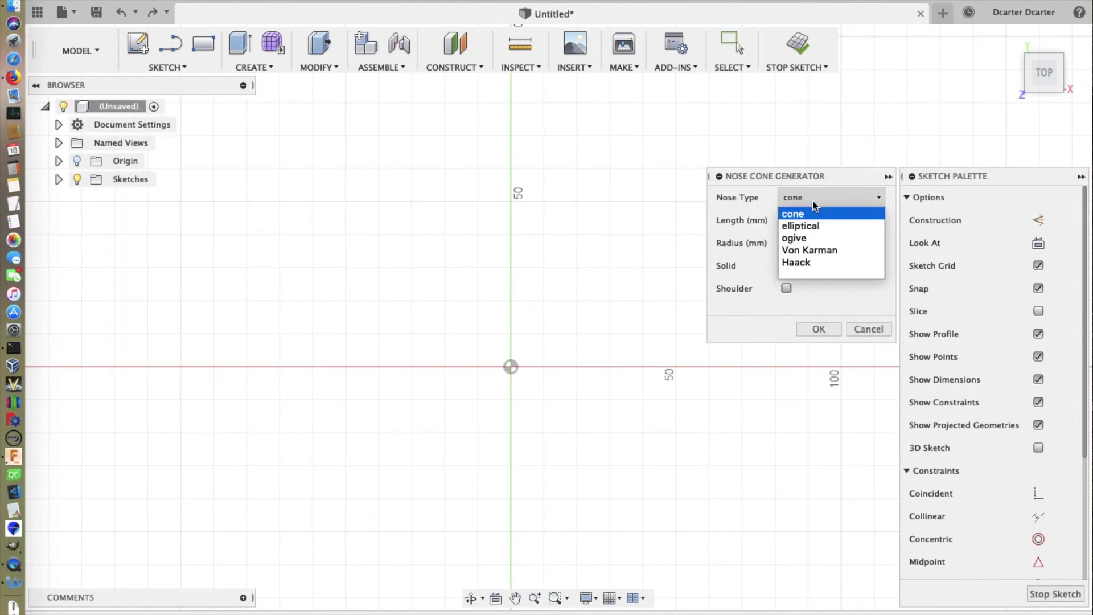
click(812, 226)
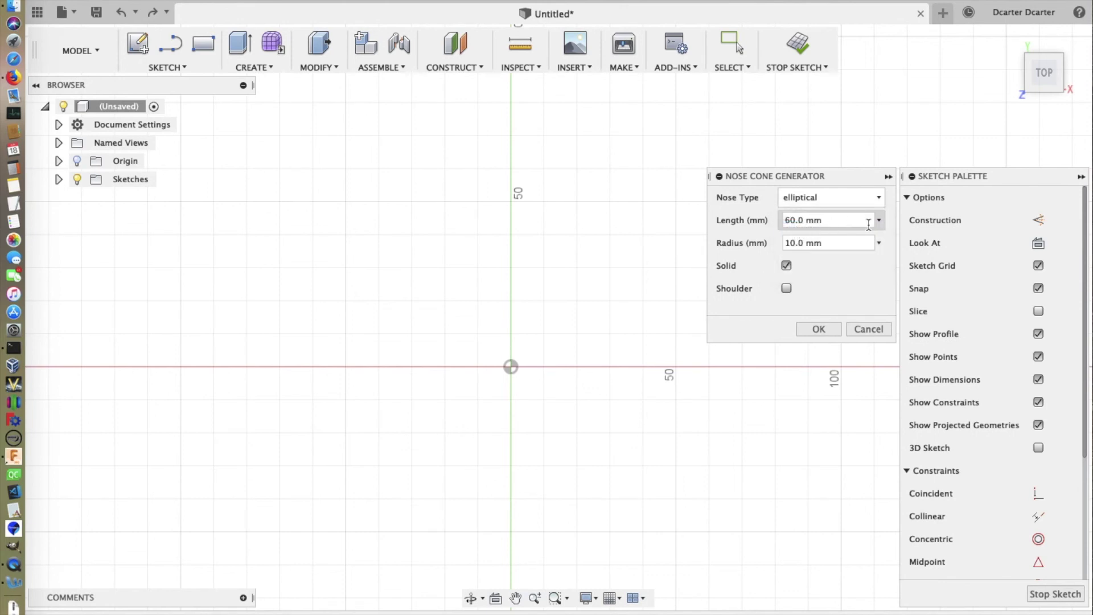
click(787, 266)
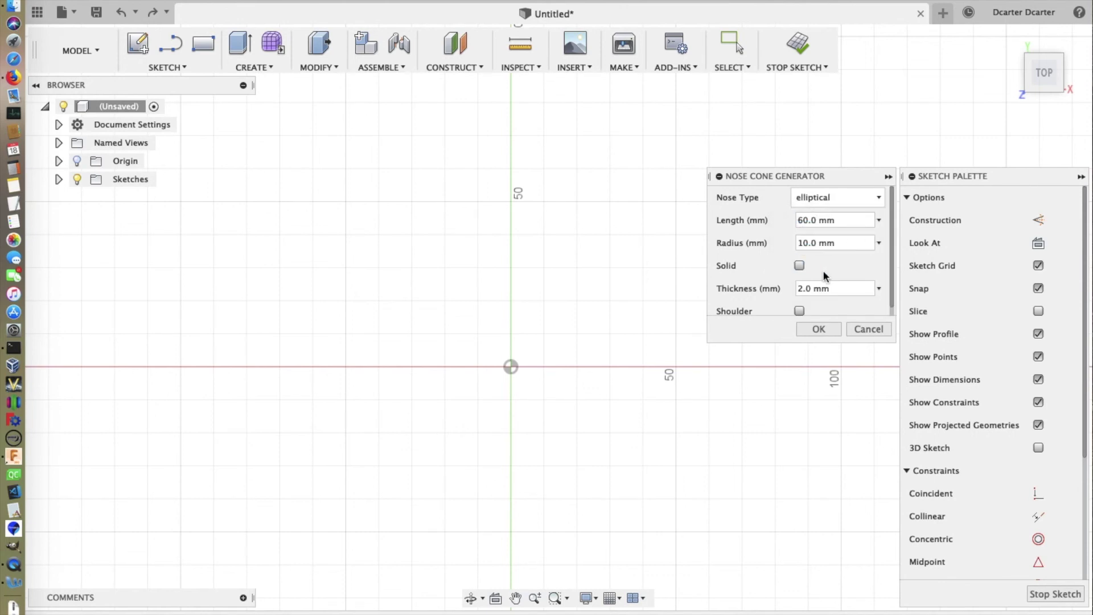
scroll(888, 262, down, 1)
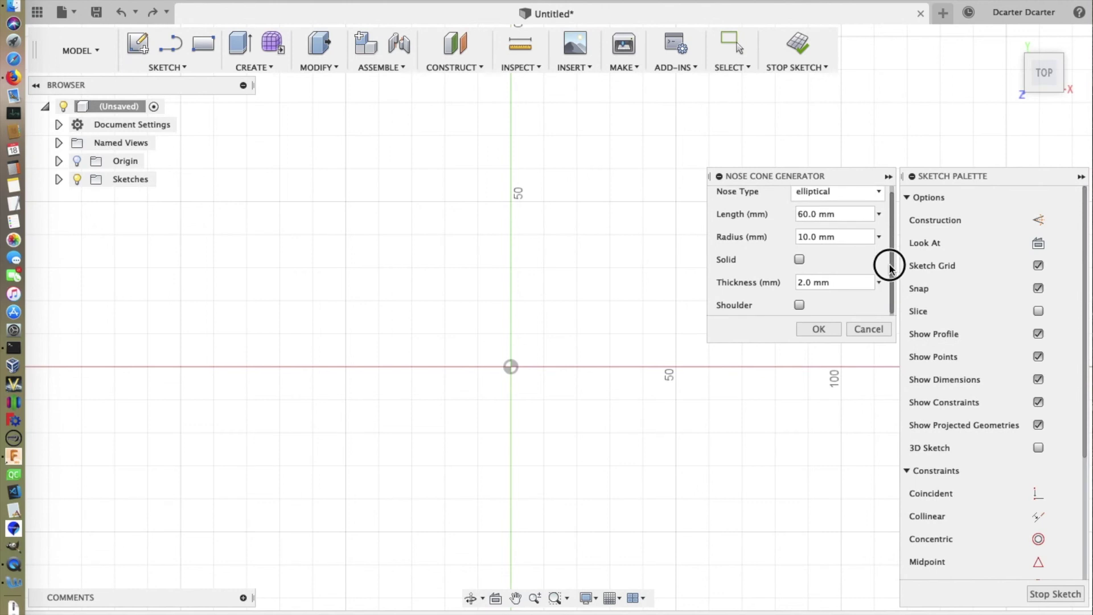
click(800, 303)
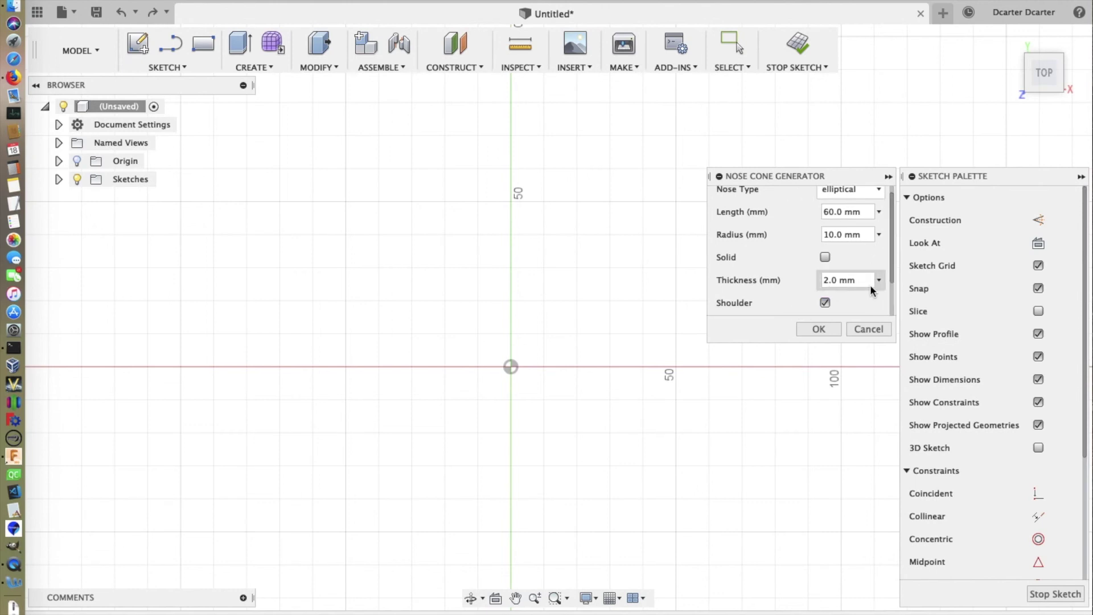
drag(892, 272, 893, 302)
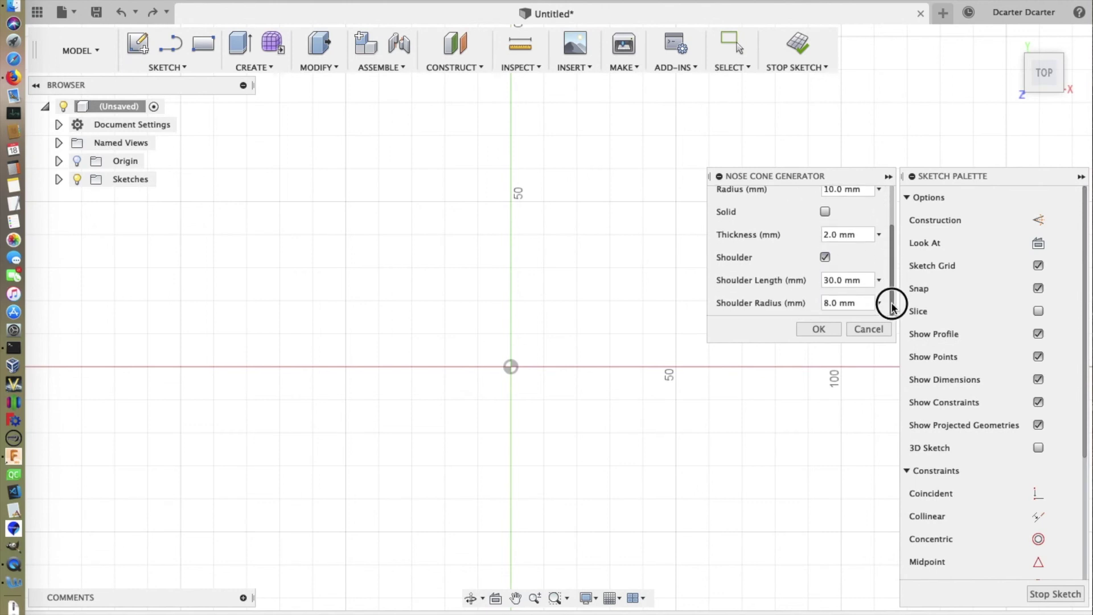
click(820, 329)
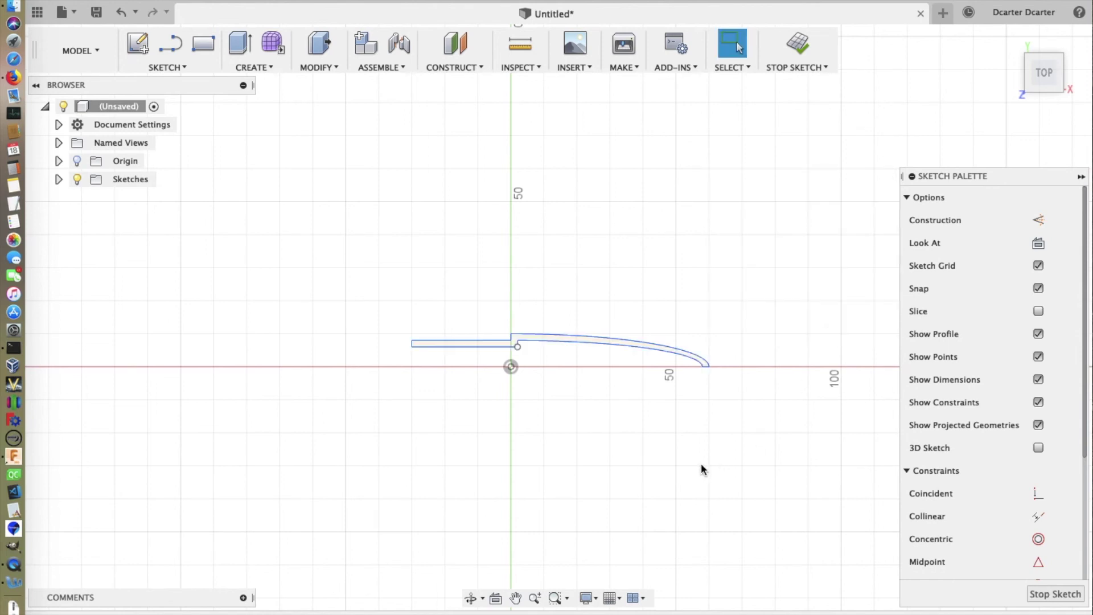
Finish the sketch and revolve the hollow shouldered profile about its lower line, orbiting to see the open end.
click(794, 45)
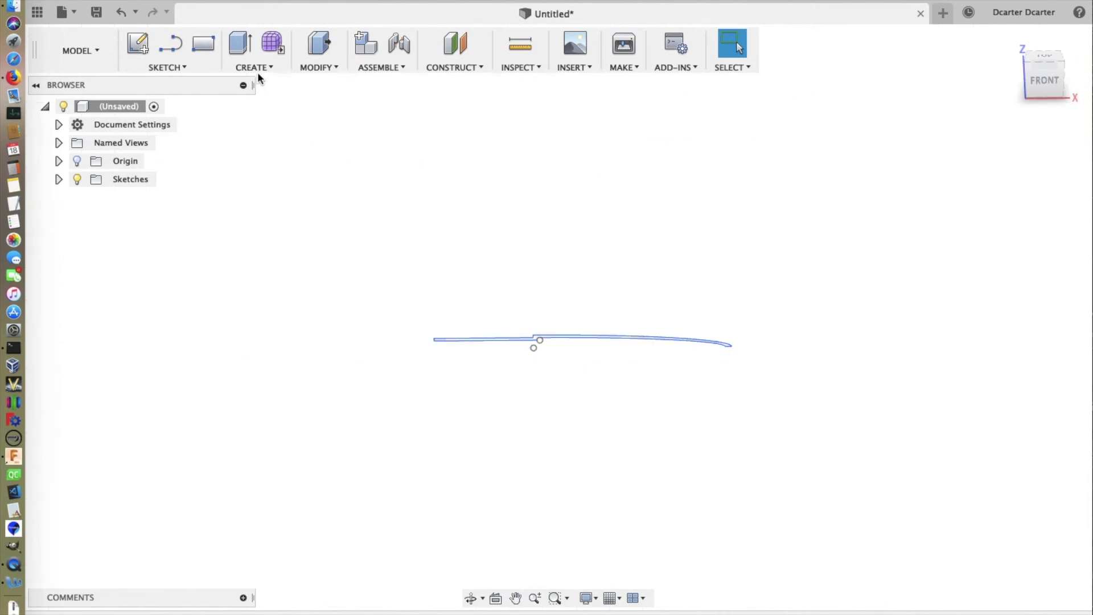
click(254, 64)
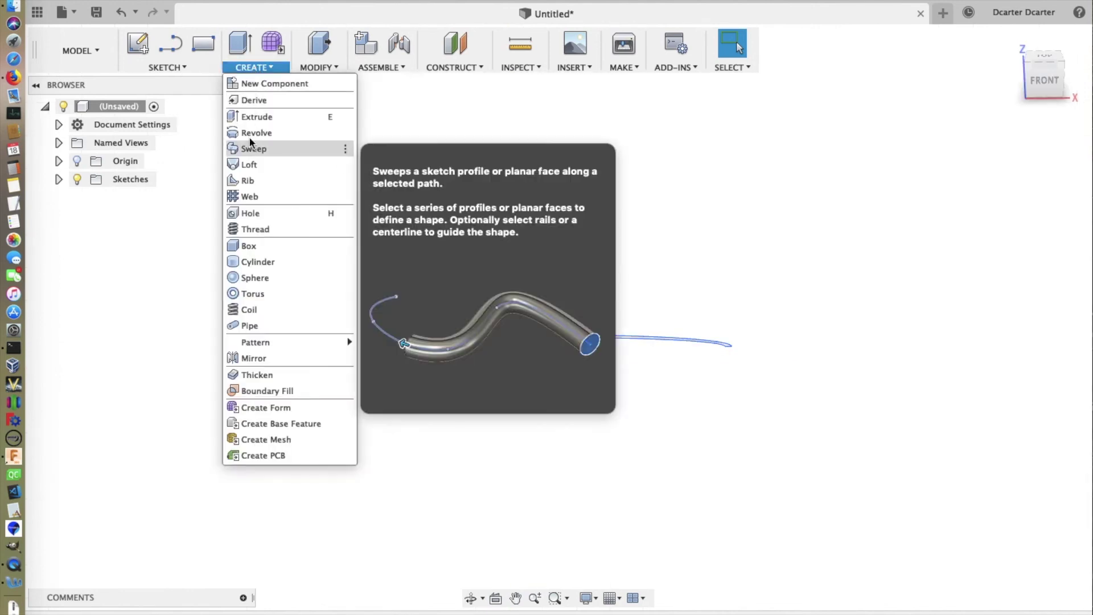
click(254, 132)
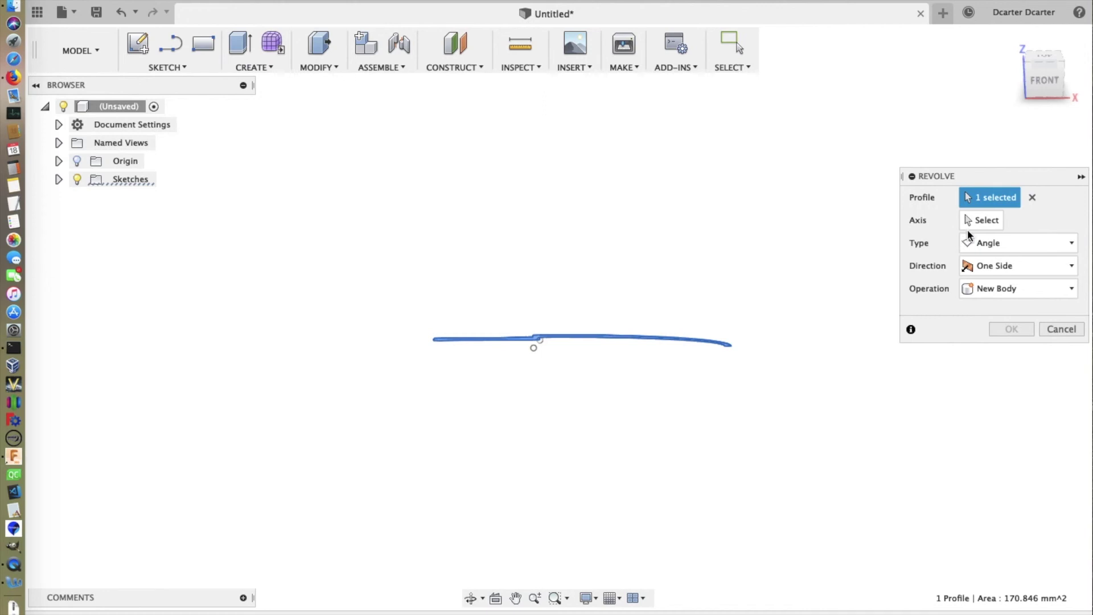
click(972, 219)
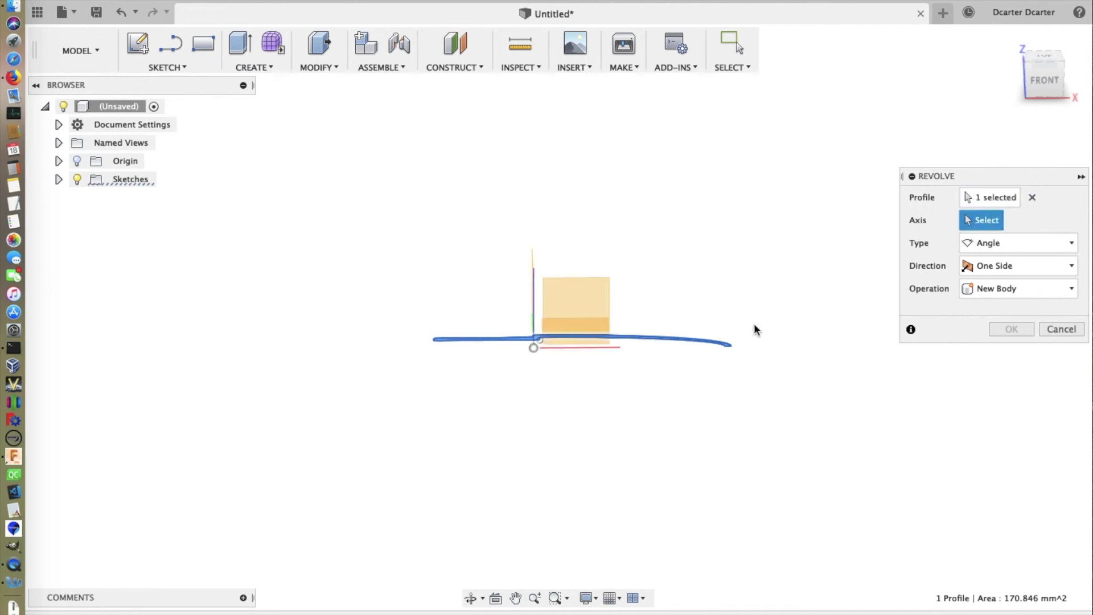
click(618, 346)
click(1009, 351)
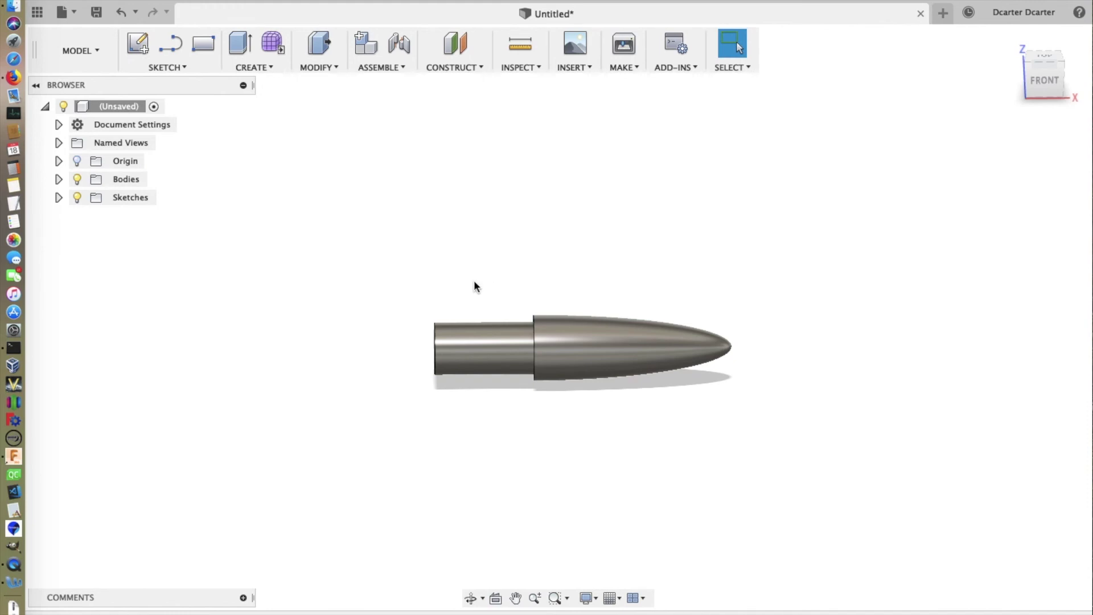
shift+middle_drag(476, 283, 476, 310)
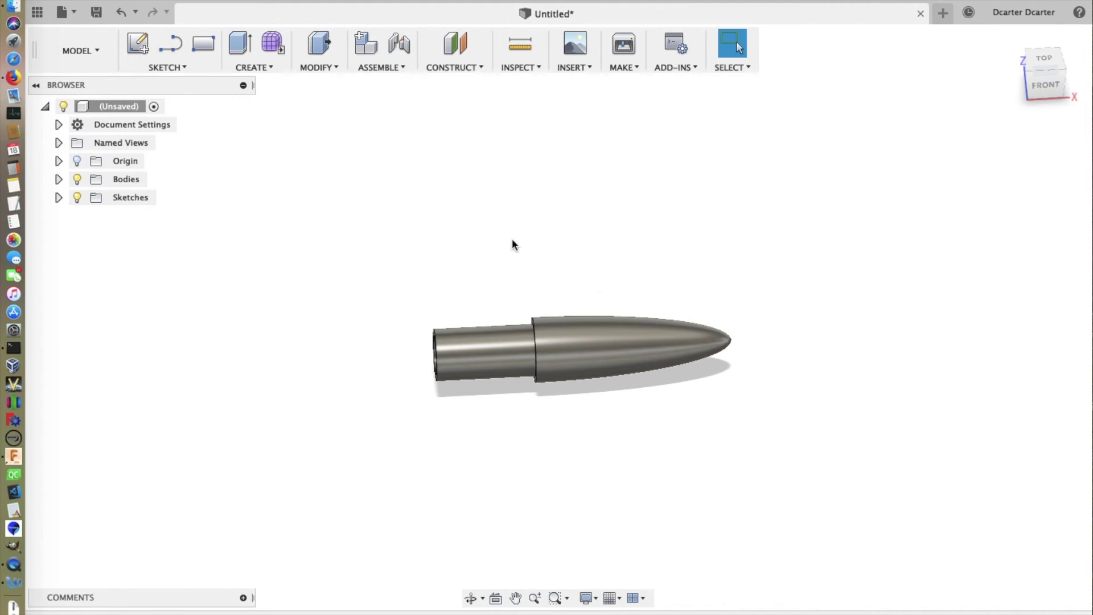
Close the nose cone design, discarding unsaved changes.
middle_drag(467, 249, 541, 231)
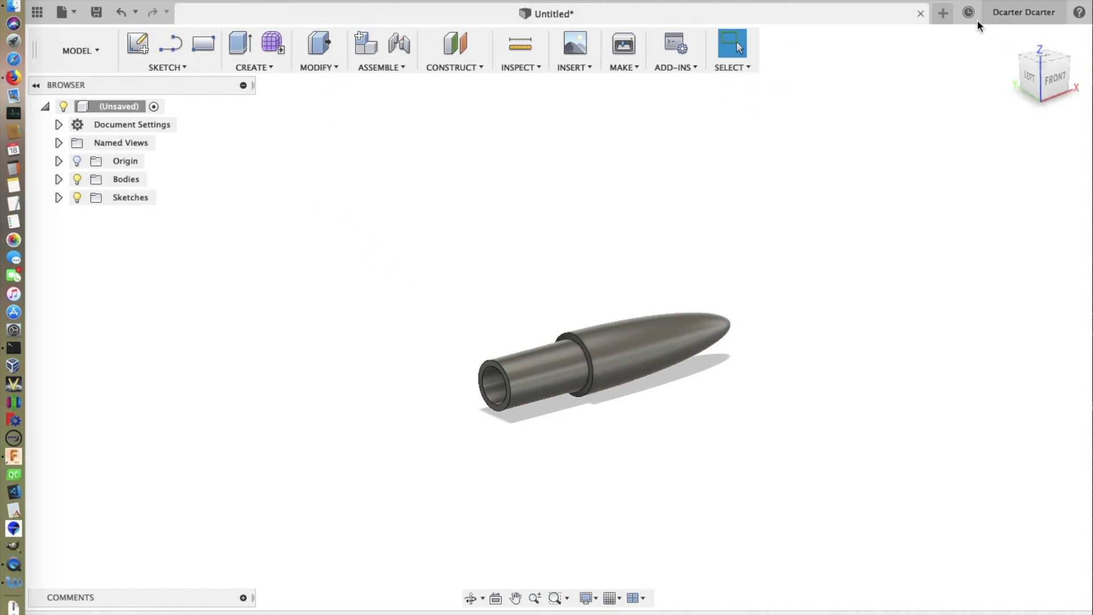
click(921, 13)
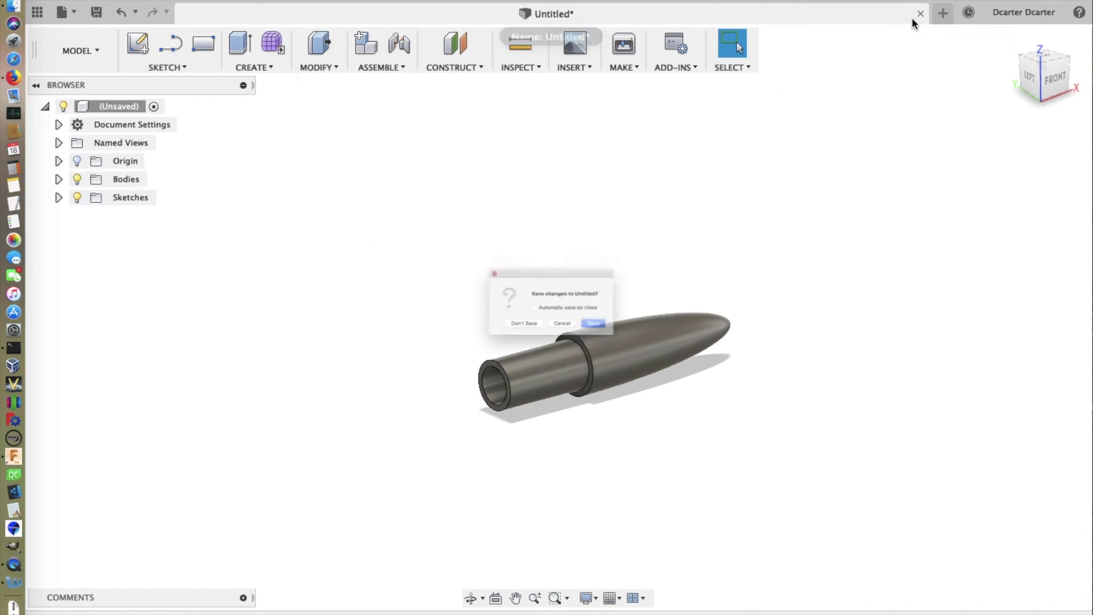
click(519, 345)
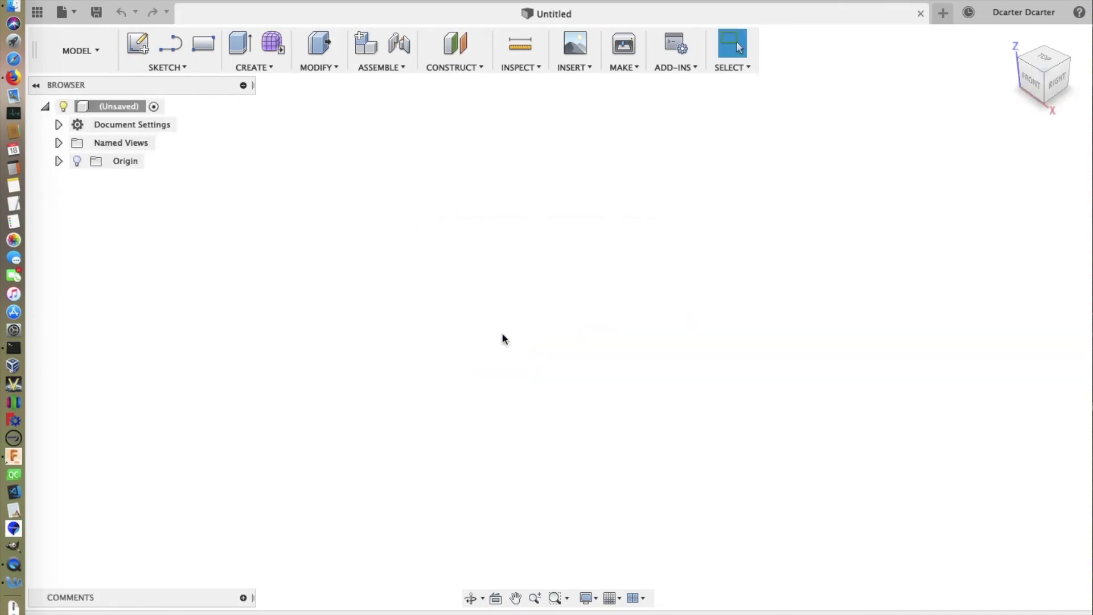